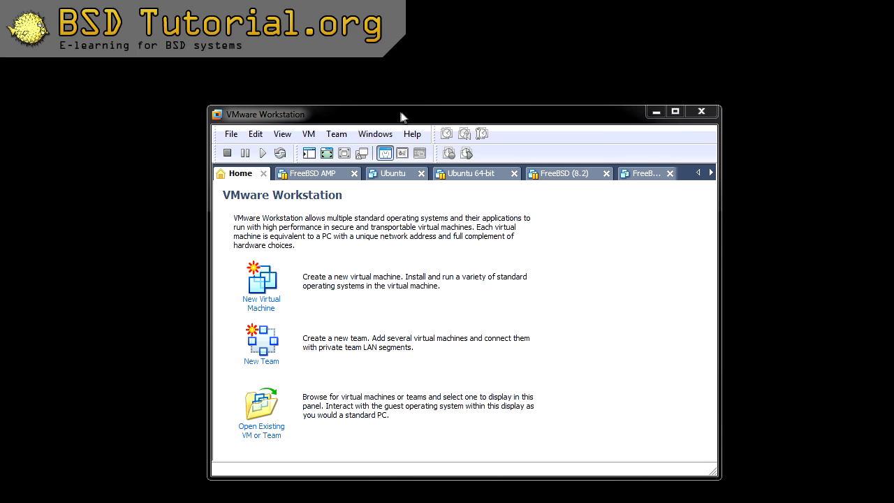
# Step: Start a new virtual machine using the Typical configuration
pyautogui.click(233, 136)
pyautogui.moveTo(249, 155)
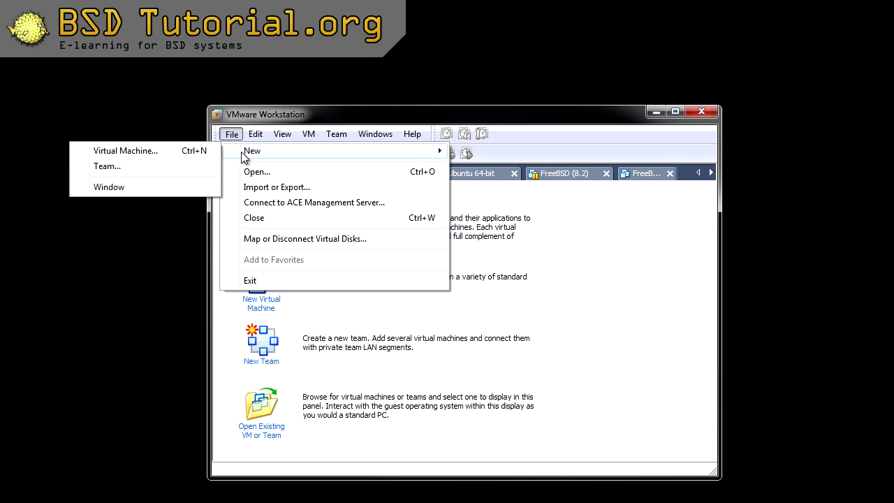
pyautogui.click(197, 154)
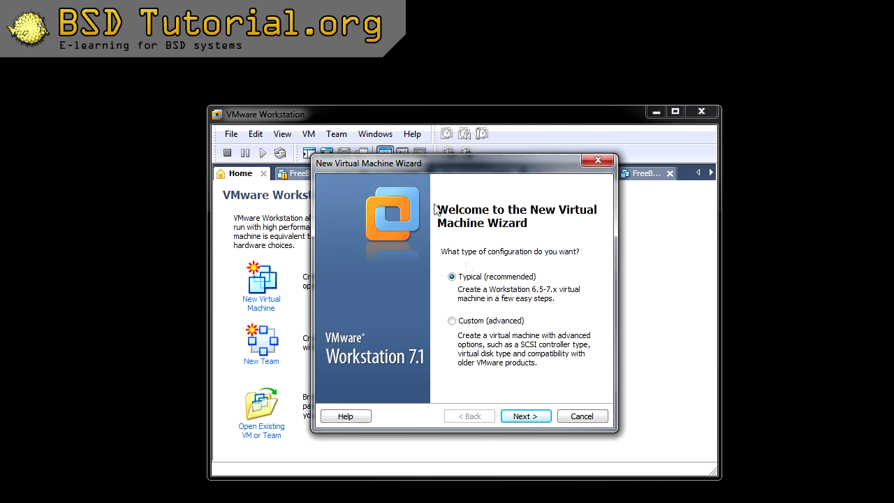
pyautogui.click(533, 418)
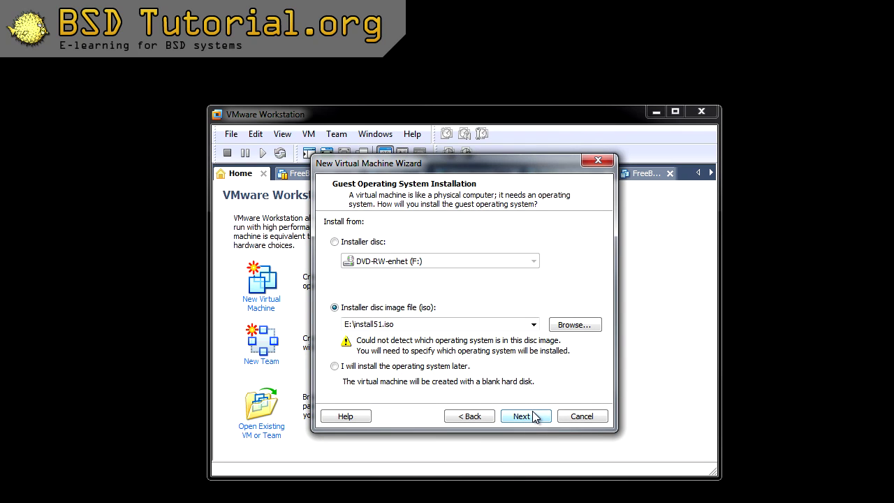
# Step: Use E:\install51.iso as the installer disc image and continue to the guest OS choice
pyautogui.click(572, 325)
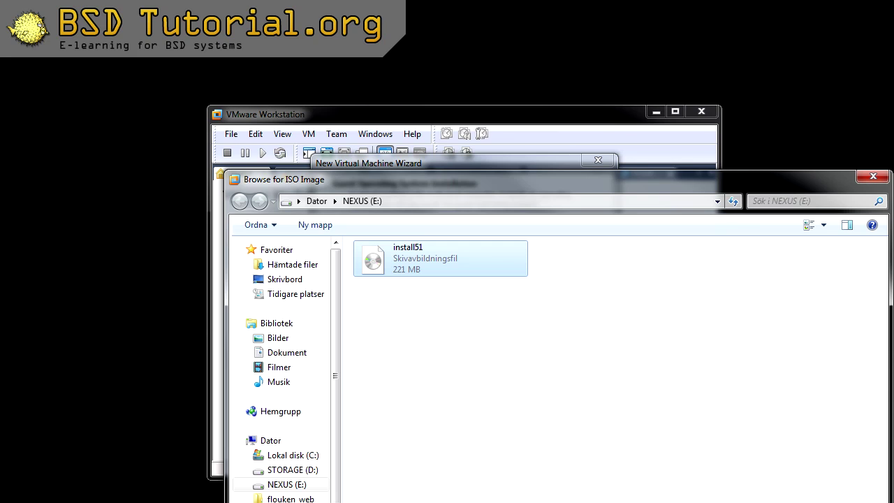
pyautogui.doubleClick(419, 259)
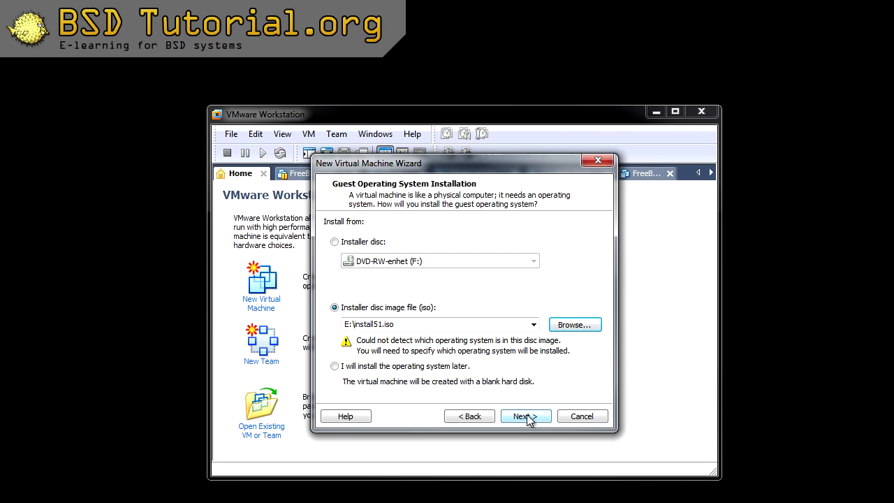
pyautogui.click(526, 416)
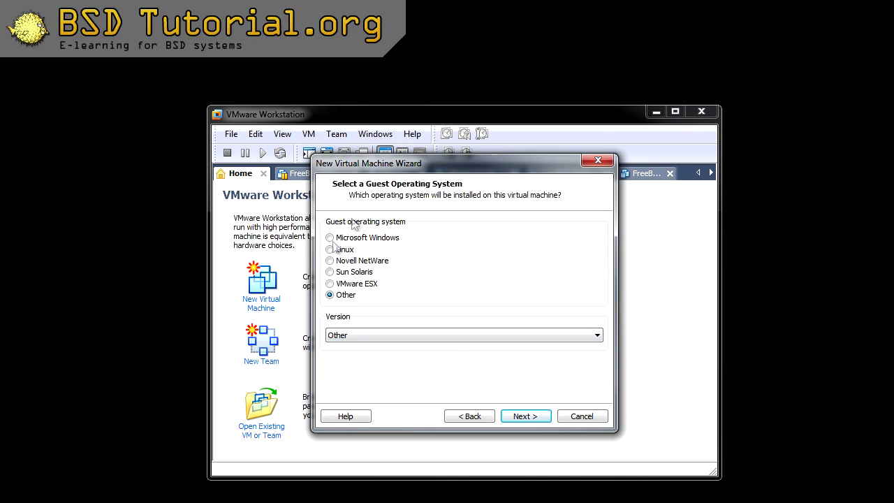
# Step: Keep Other as the guest operating system version
pyautogui.click(424, 339)
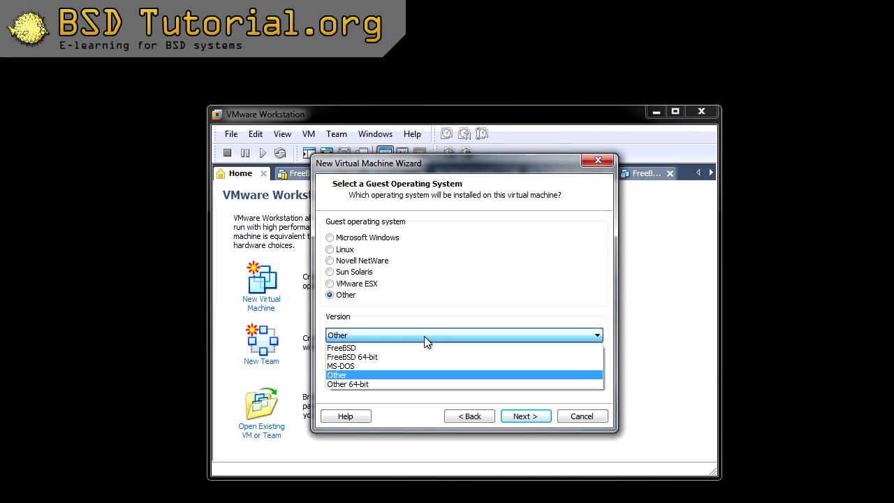
pyautogui.click(398, 373)
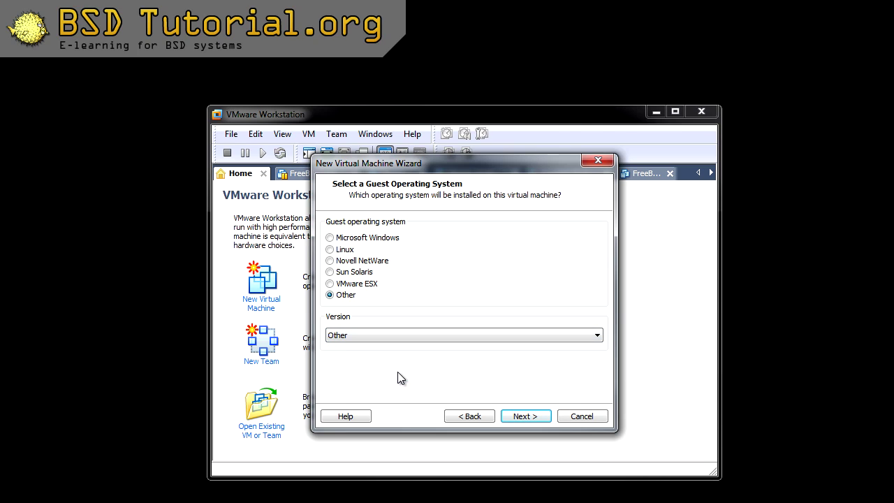
pyautogui.click(523, 416)
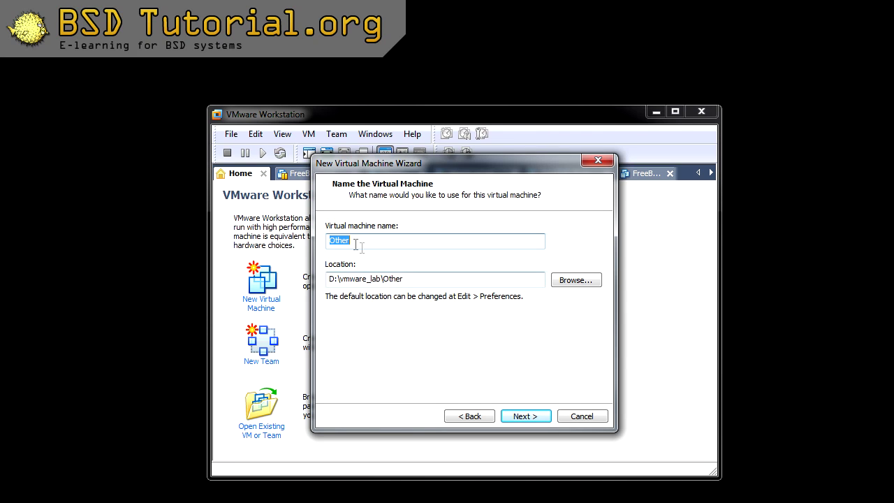
# Step: Set the storage location to NEXUS (E:) and name the machine OpenBSD
pyautogui.click(575, 281)
pyautogui.click(356, 241)
pyautogui.click(401, 300)
pyautogui.click(496, 392)
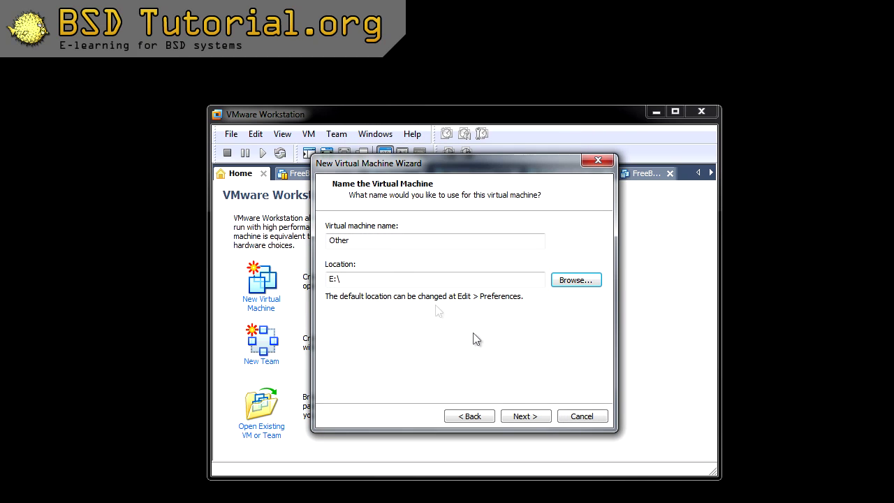
pyautogui.doubleClick(396, 247)
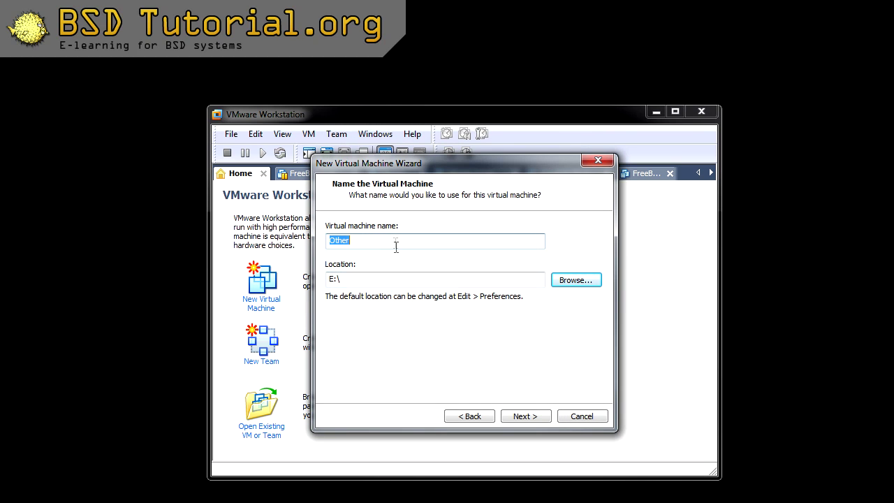
pyautogui.write('OpenBSD')
# Step: Keep the 8.0 GB maximum disk size and bring up Customize Hardware from the summary
pyautogui.click(526, 418)
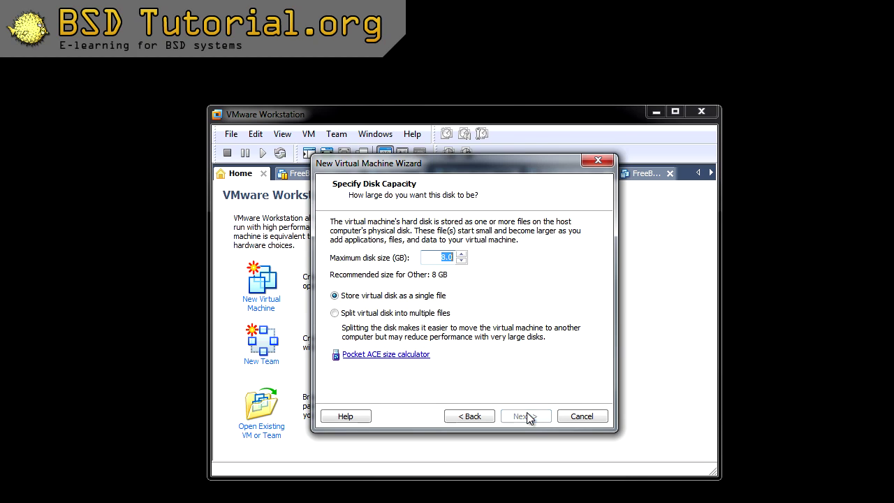
pyautogui.click(440, 257)
pyautogui.click(451, 257)
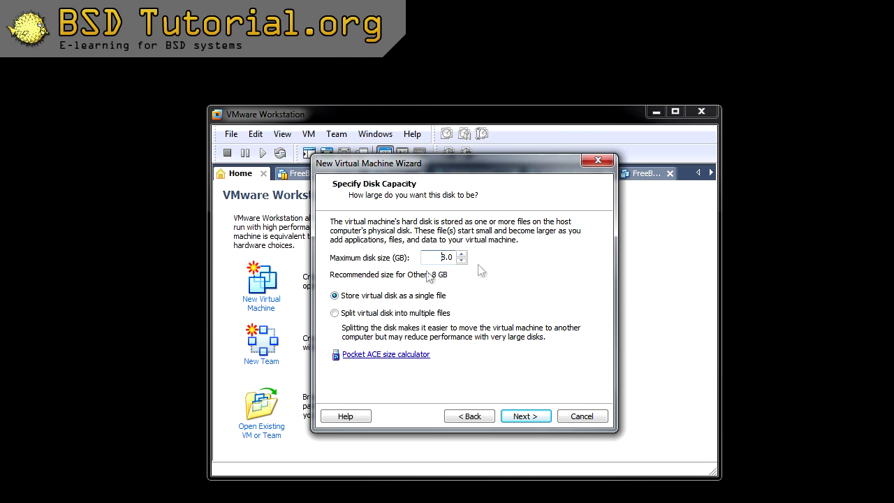
pyautogui.click(526, 417)
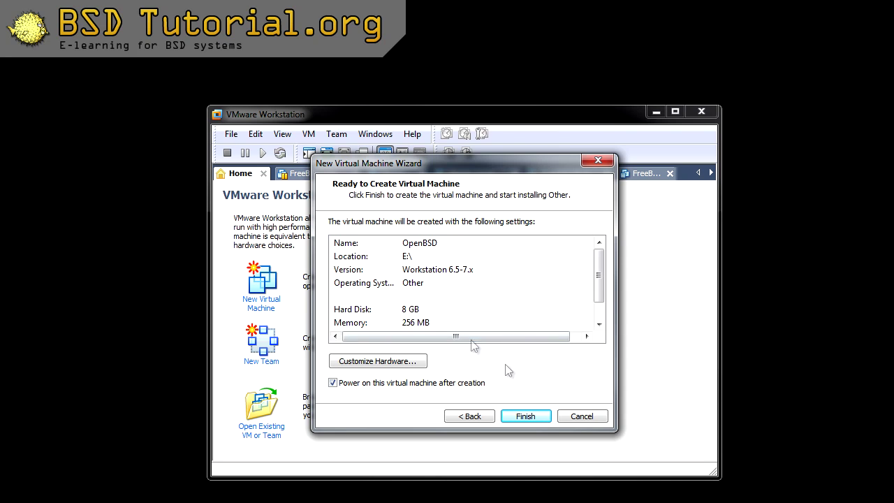
pyautogui.click(383, 359)
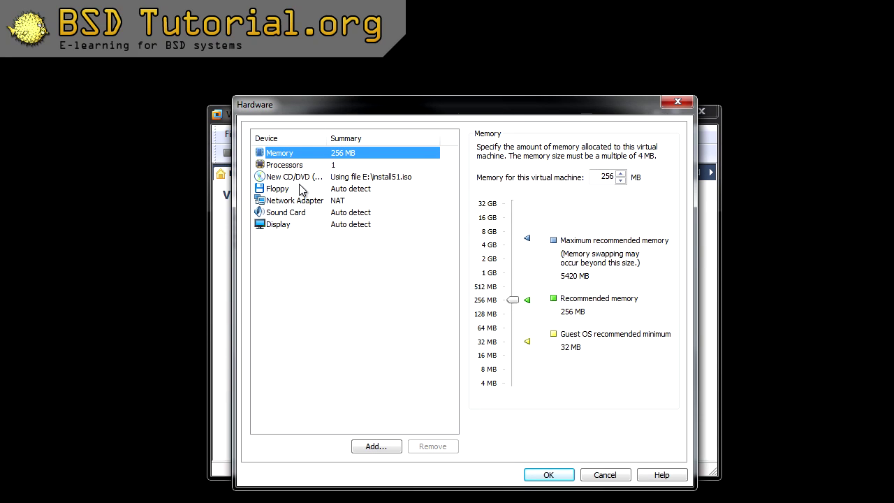
# Step: Set the network adapter to Bridged and change memory from 256 to 512 MB
pyautogui.click(290, 204)
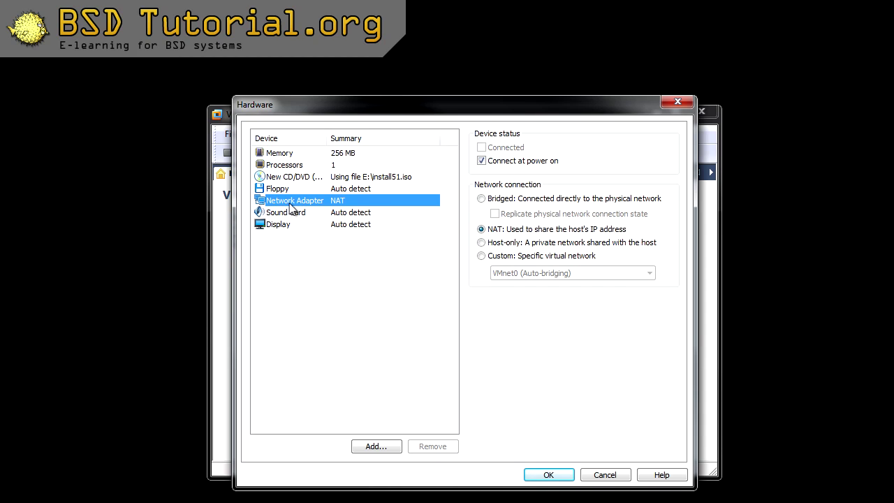
pyautogui.click(483, 200)
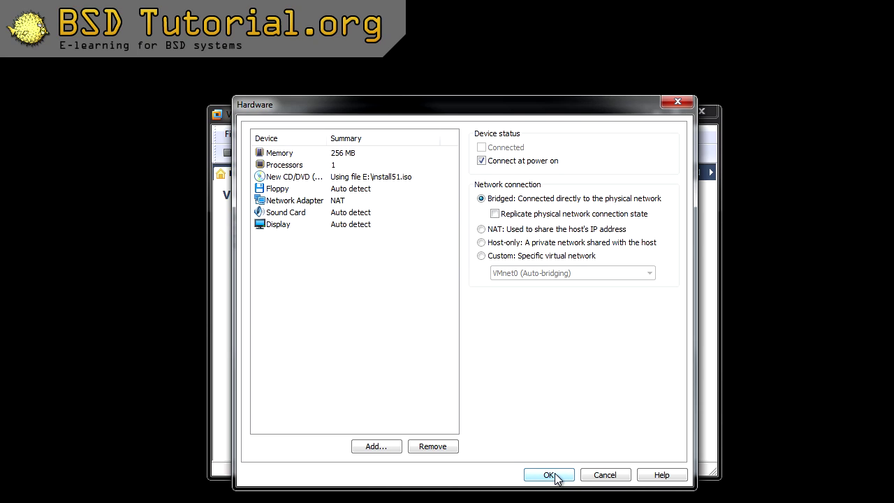
pyautogui.click(342, 154)
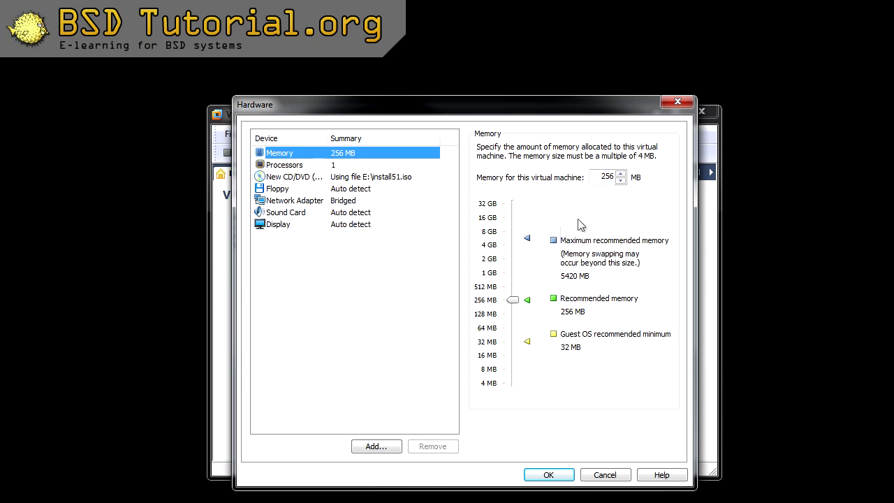
pyautogui.click(608, 177)
pyautogui.doubleClick(608, 177)
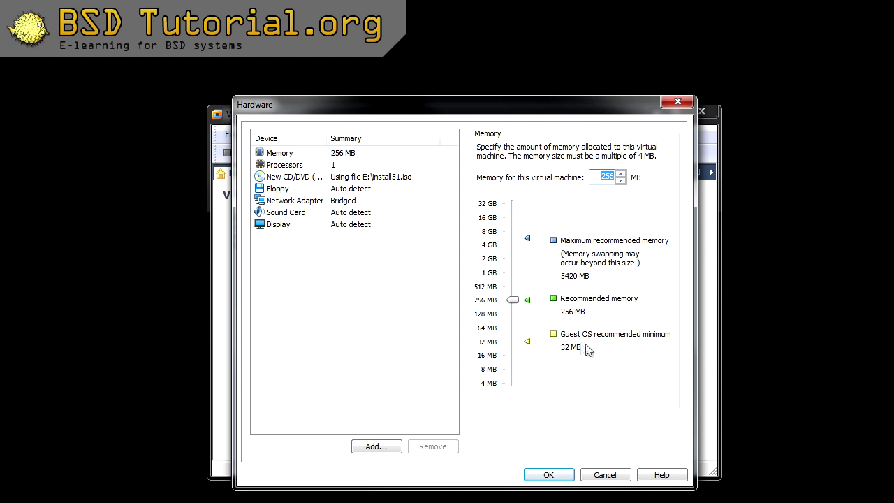
pyautogui.write('512')
# Step: Apply the hardware changes and finish the wizard to create and power on OpenBSD
pyautogui.click(561, 477)
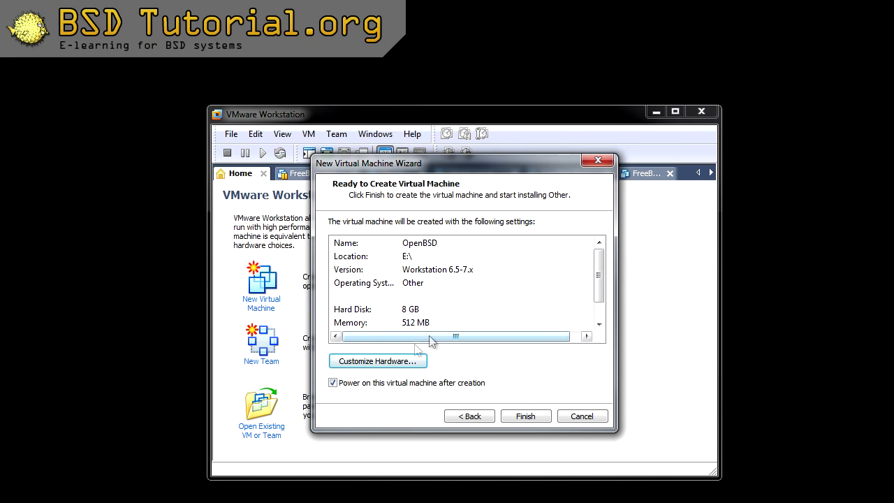
pyautogui.click(526, 416)
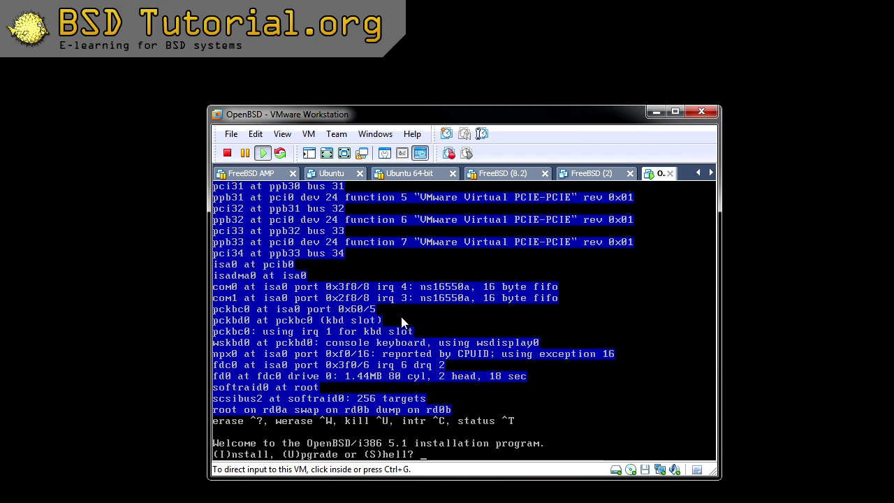
# Step: Choose Install with 'i', then enter '?' to list the available keyboard layouts
pyautogui.click(401, 317)
pyautogui.write('i')
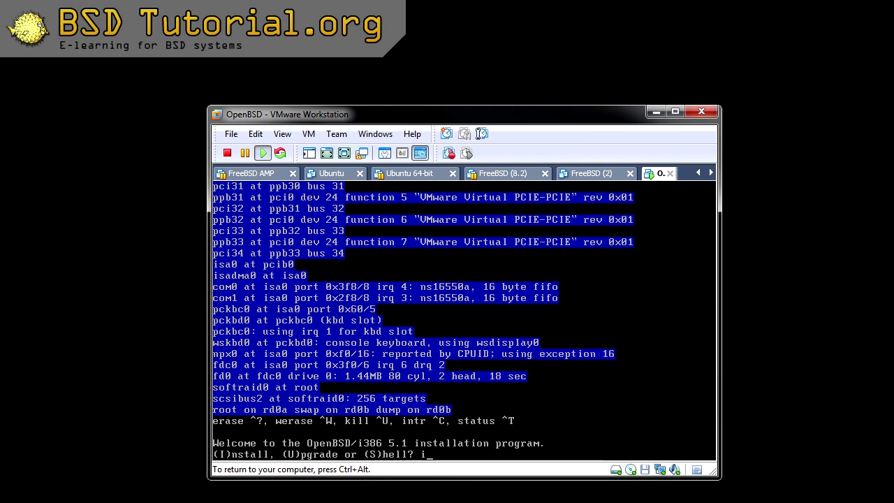
pyautogui.press('Return')
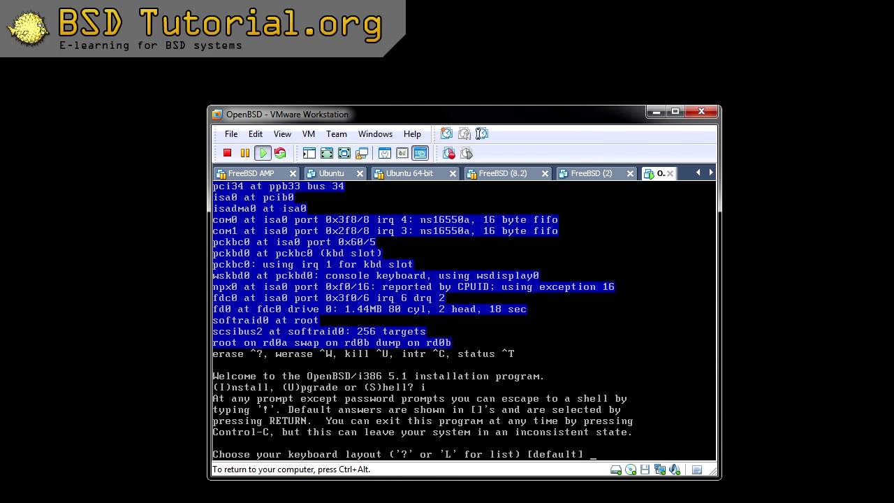
pyautogui.write('?')
pyautogui.press('Return')
pyautogui.hotkey('ctrl', 'alt')
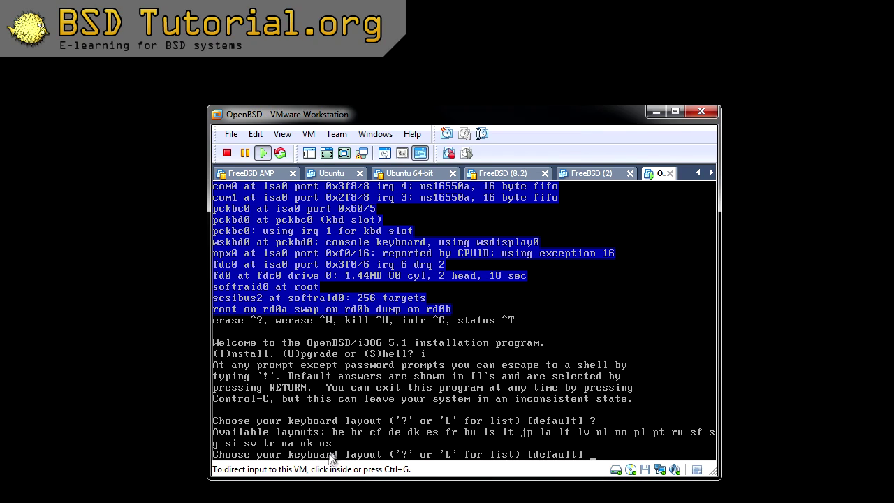
pyautogui.click(545, 401)
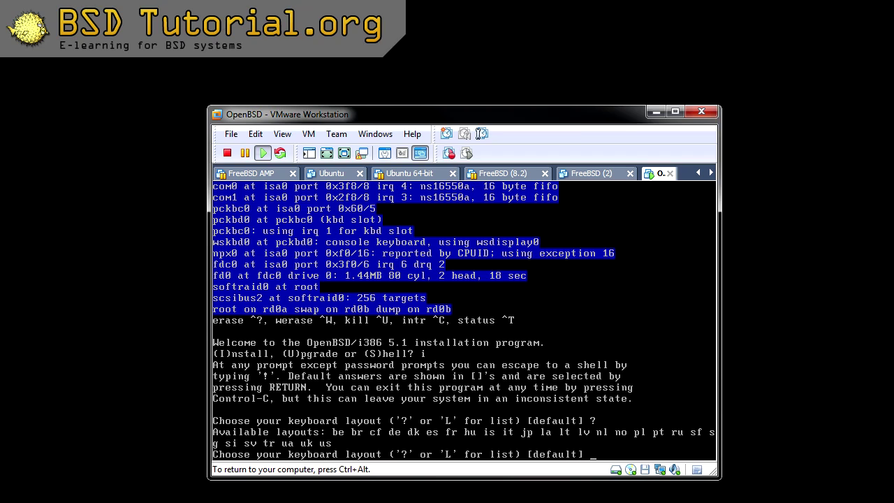
# Step: Set the keyboard layout to sv and the hostname to puffy
pyautogui.write('sv')
pyautogui.press('Return')
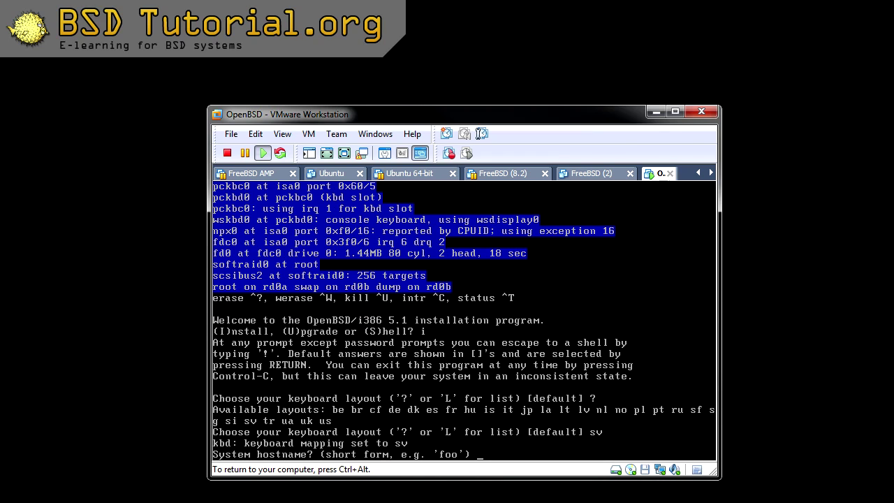
pyautogui.write('puffy')
pyautogui.press('Return')
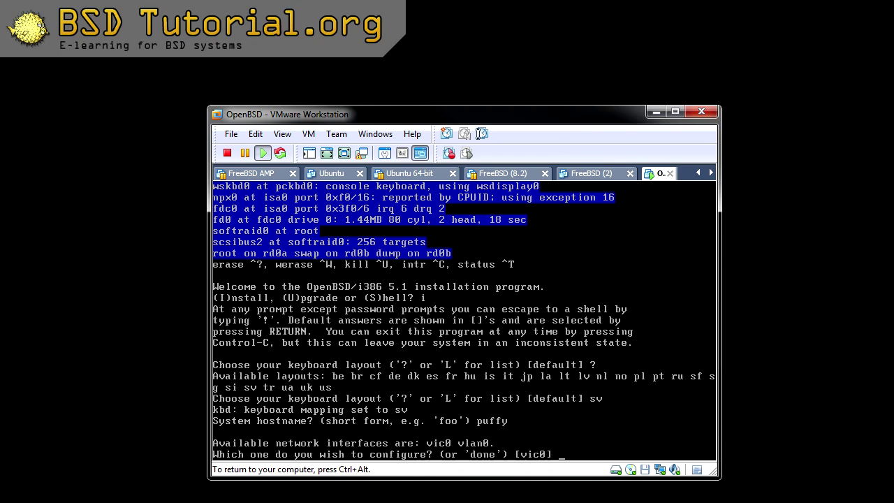
# Step: Accept vic0 as the network interface to configure
pyautogui.hotkey('ctrl', 'alt')
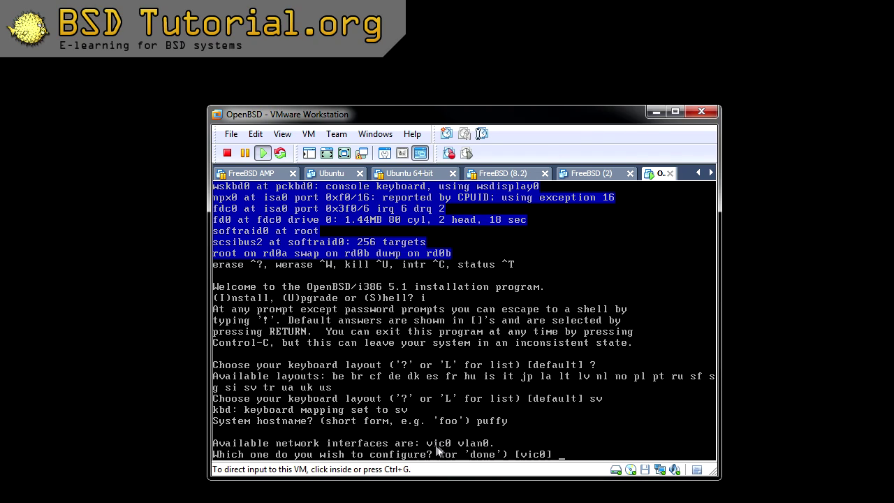
pyautogui.click(592, 407)
pyautogui.hotkey('ctrl', 'alt')
pyautogui.click(572, 399)
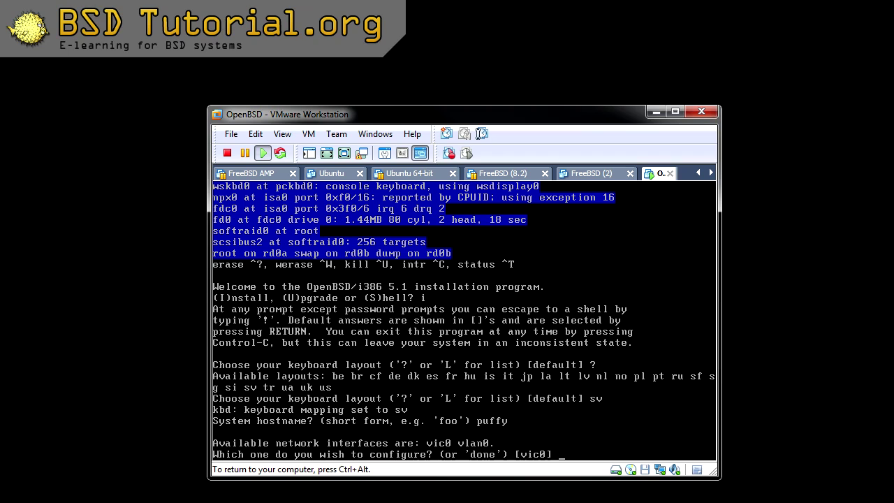
pyautogui.press('Return')
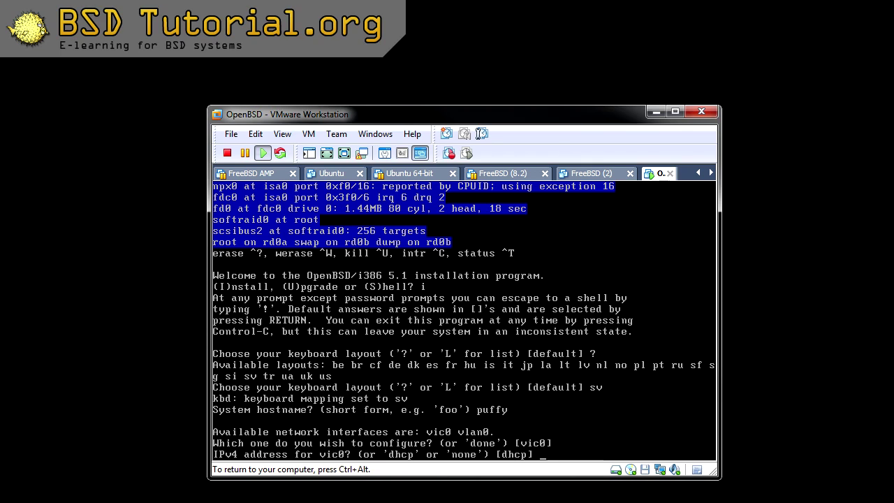
# Step: Configure the vic0 interface to get its IPv4 address via DHCP
pyautogui.hotkey('ctrl', 'alt')
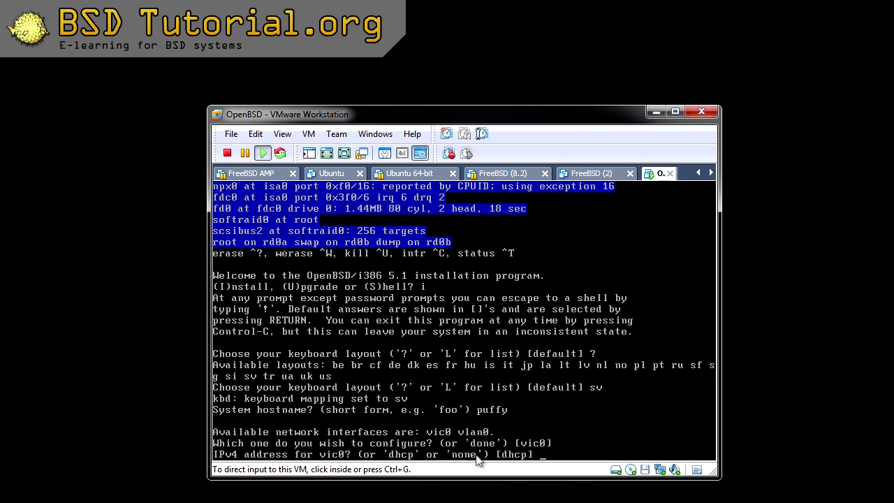
pyautogui.click(562, 455)
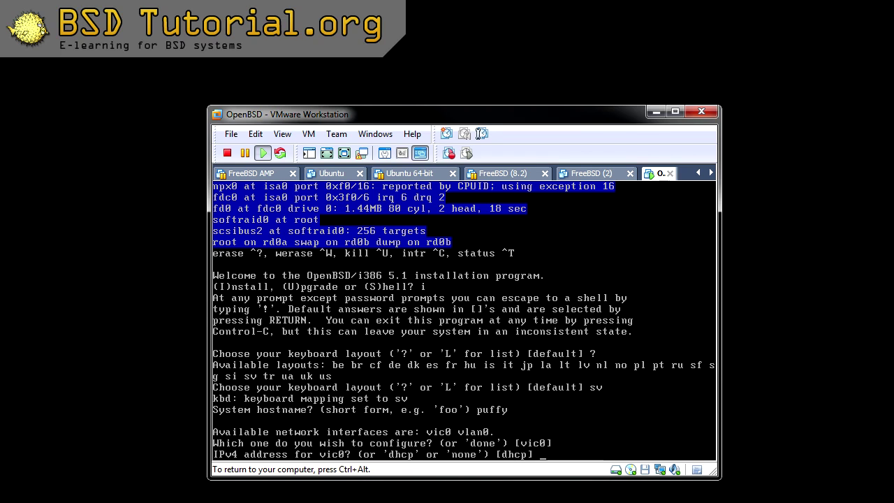
pyautogui.press('Return')
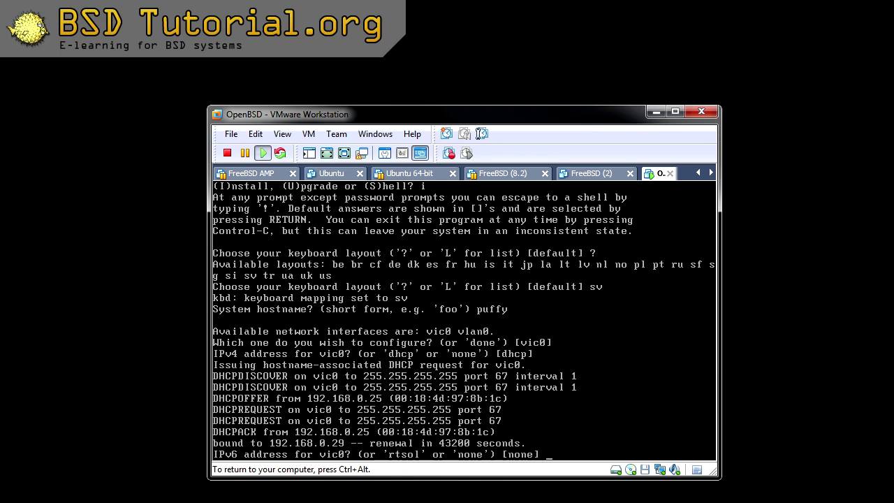
# Step: Set vic0 IPv6 to none, finish interface setup, and decline manual network configuration
pyautogui.hotkey('ctrl', 'alt')
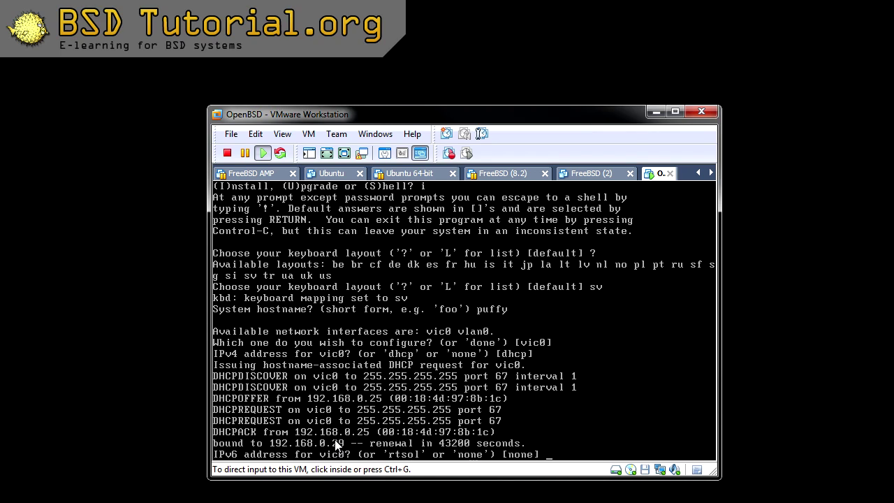
pyautogui.click(320, 457)
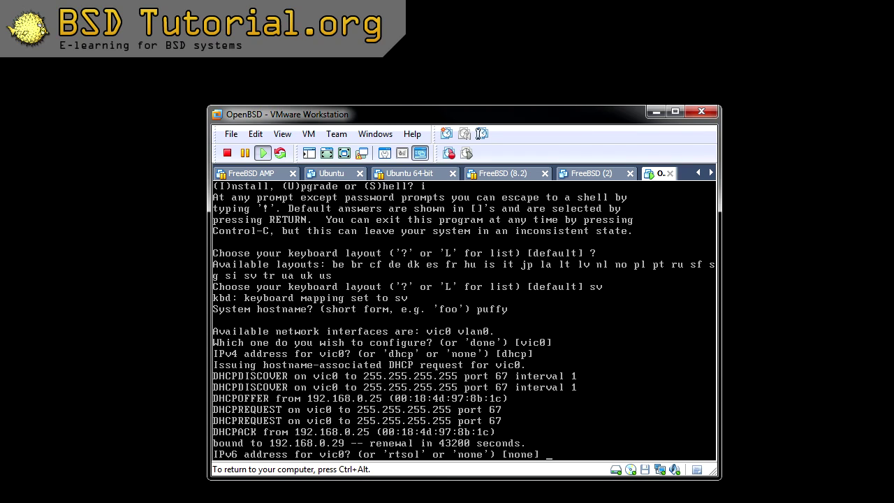
pyautogui.press('Return')
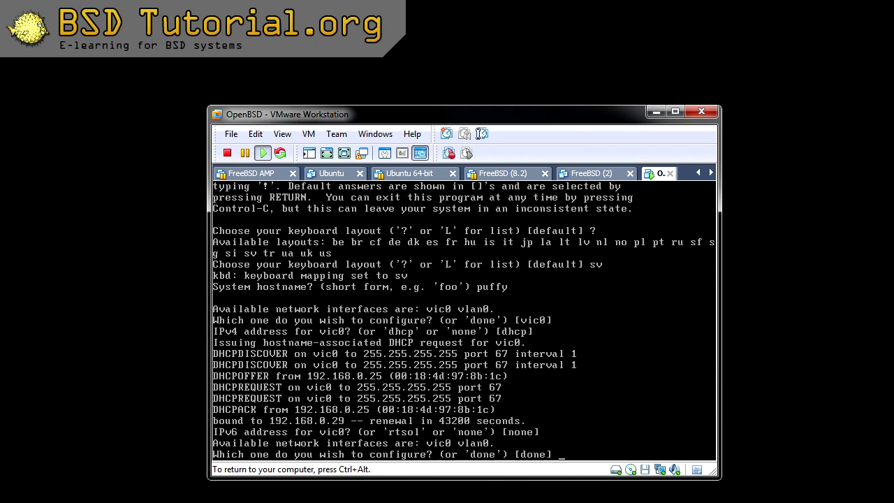
pyautogui.press('Return')
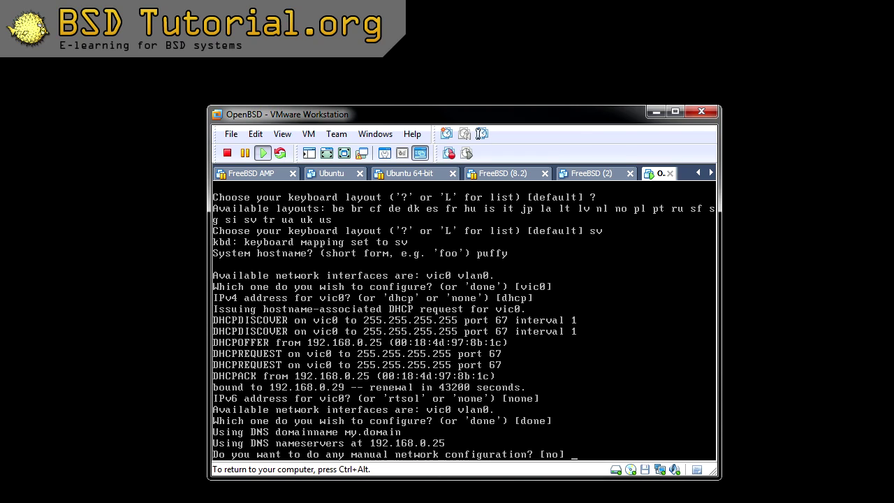
pyautogui.press('Return')
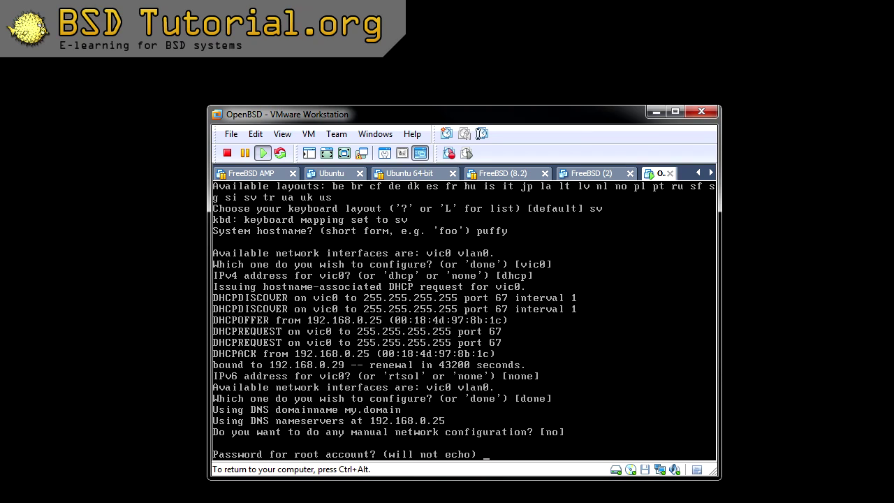
# Step: Enter the root account password and repeat it to confirm
pyautogui.press('Return')
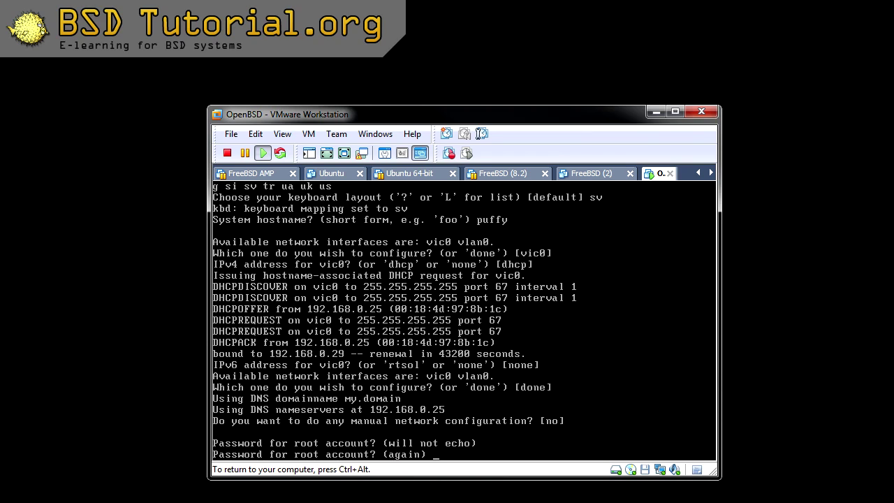
pyautogui.press('Return')
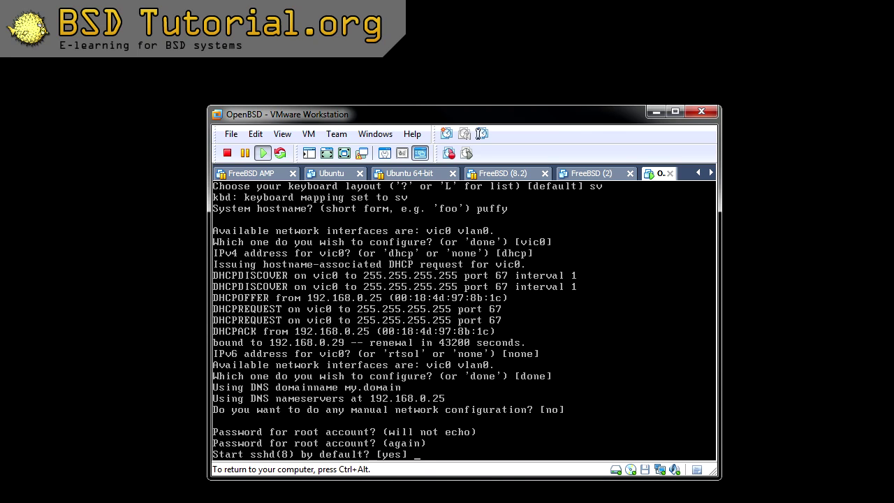
# Step: Keep sshd enabled, ntpd disabled, and X Window System on without xdm
pyautogui.press('Return')
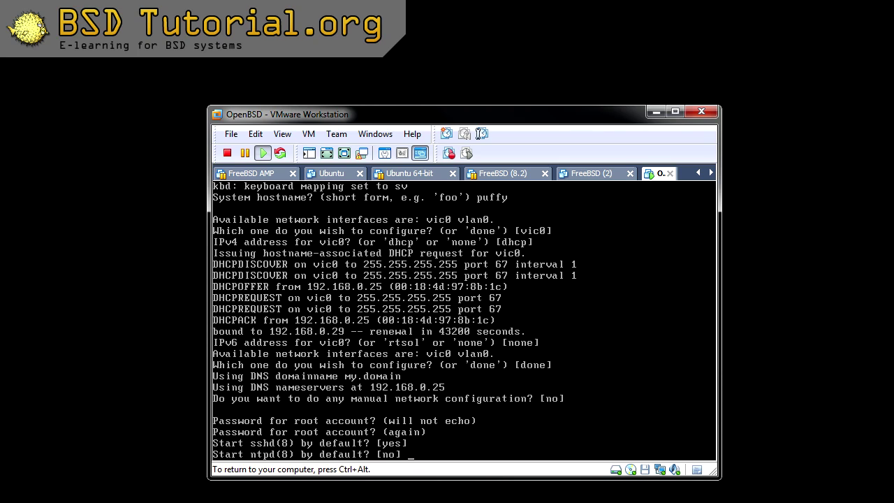
pyautogui.press('Return')
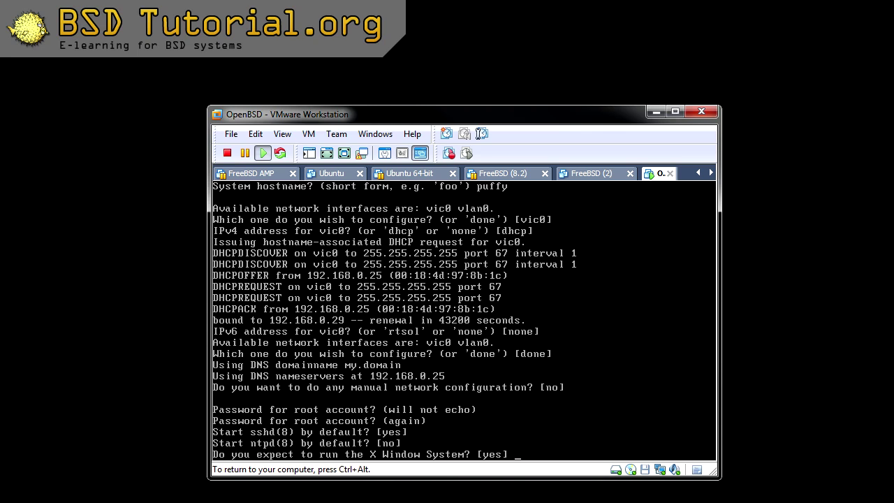
pyautogui.press('Return')
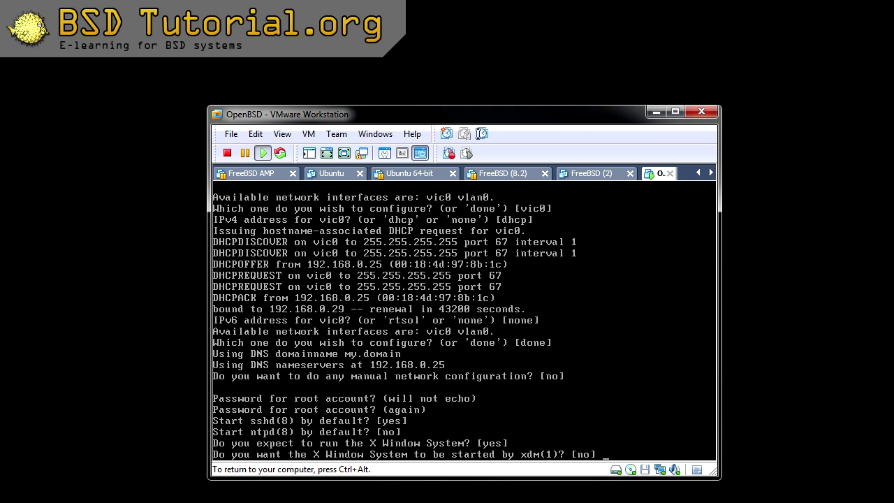
pyautogui.press('Return')
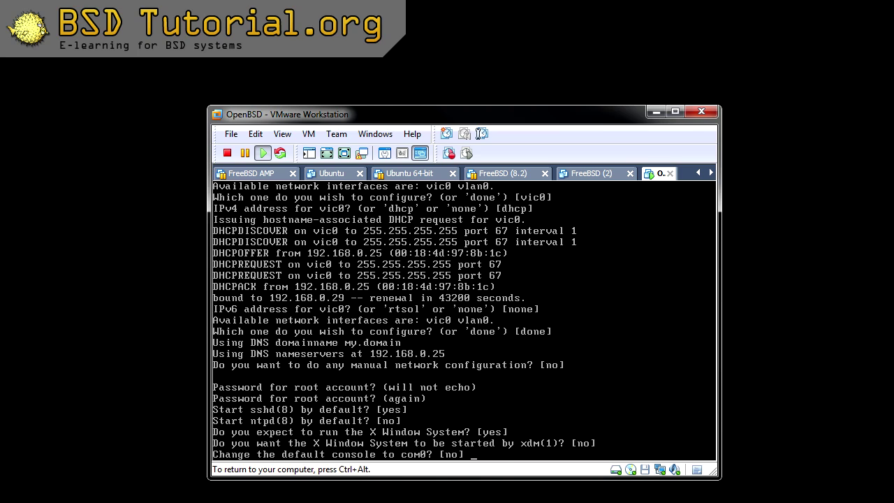
# Step: Keep the default console, skip extra user creation, and keep Europe/Stockholm timezone
pyautogui.press('Return')
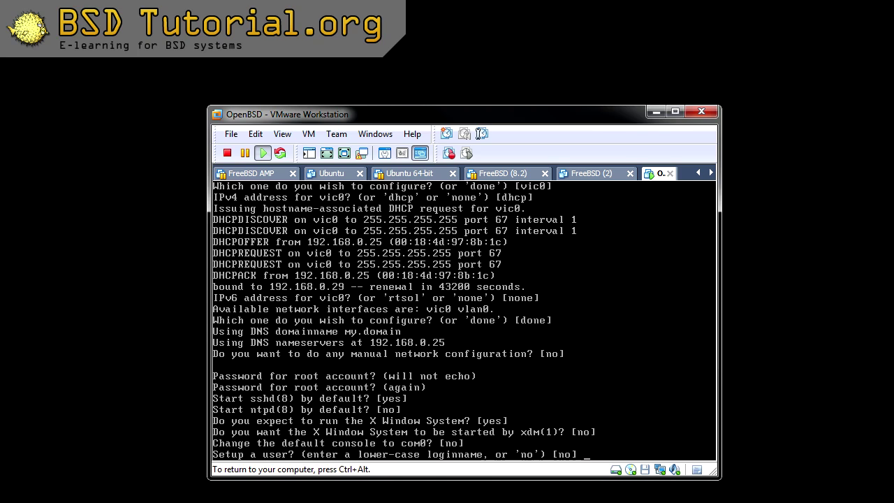
pyautogui.press('Return')
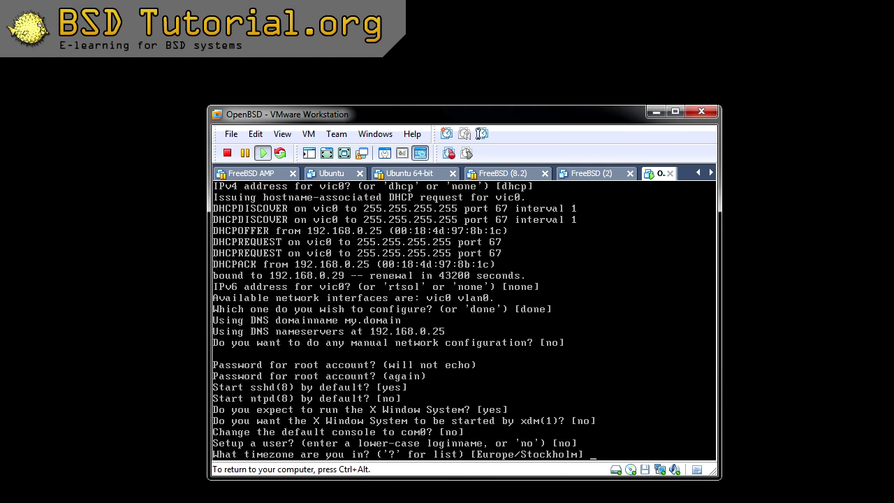
pyautogui.press('Return')
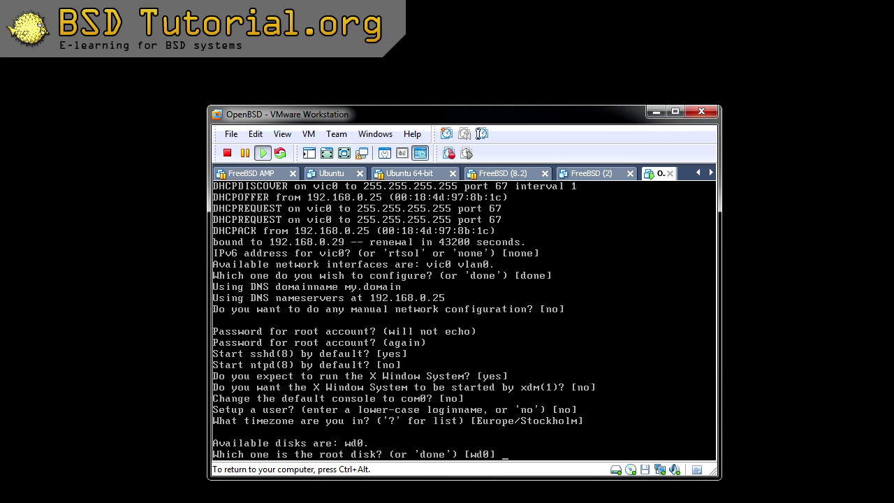
# Step: Choose wd0 as root disk, use DUIDs in fstab, and give OpenBSD the whole disk
pyautogui.hotkey('ctrl', 'alt')
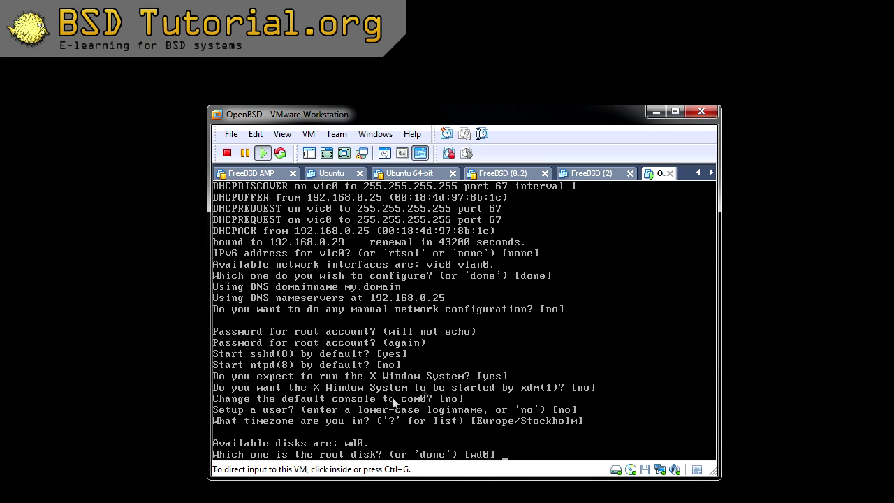
pyautogui.click(361, 456)
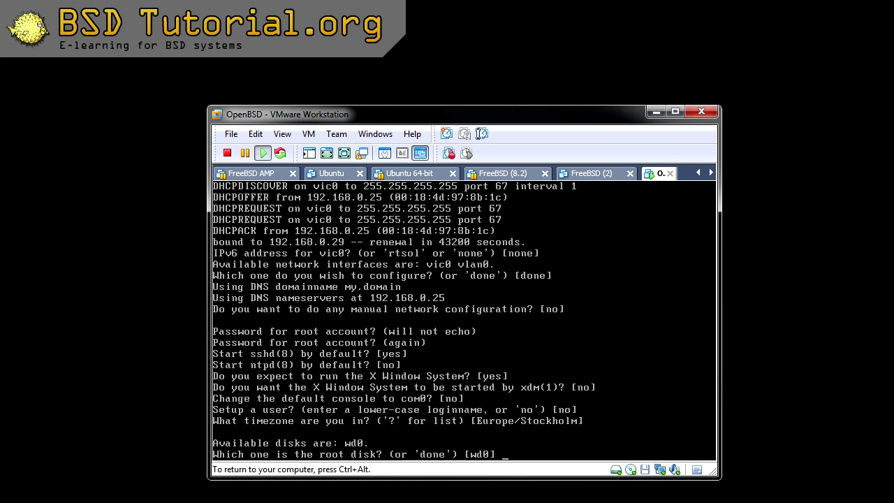
pyautogui.hotkey('ctrl', 'alt')
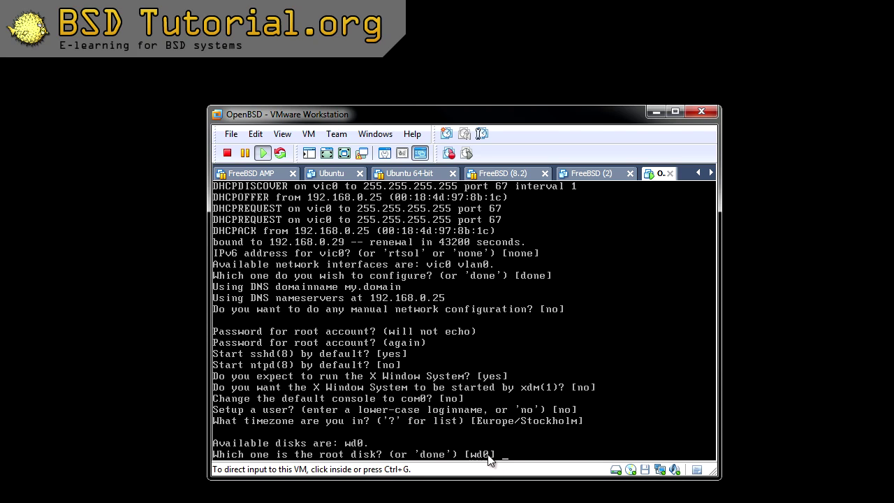
pyautogui.click(533, 439)
pyautogui.press('Return')
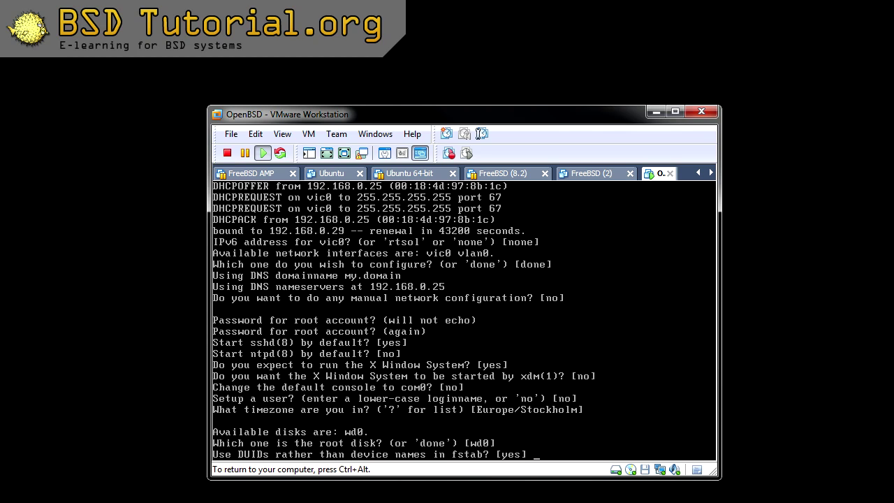
pyautogui.press('Return')
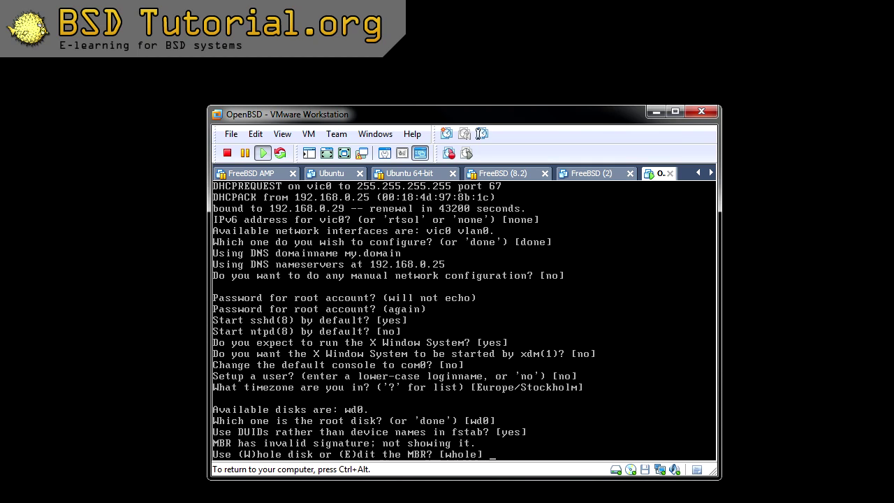
pyautogui.press('Return')
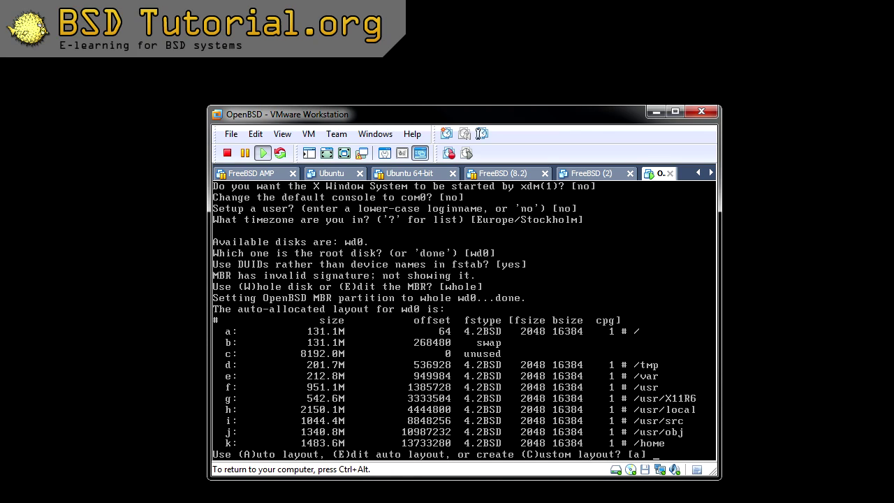
pyautogui.hotkey('ctrl', 'alt')
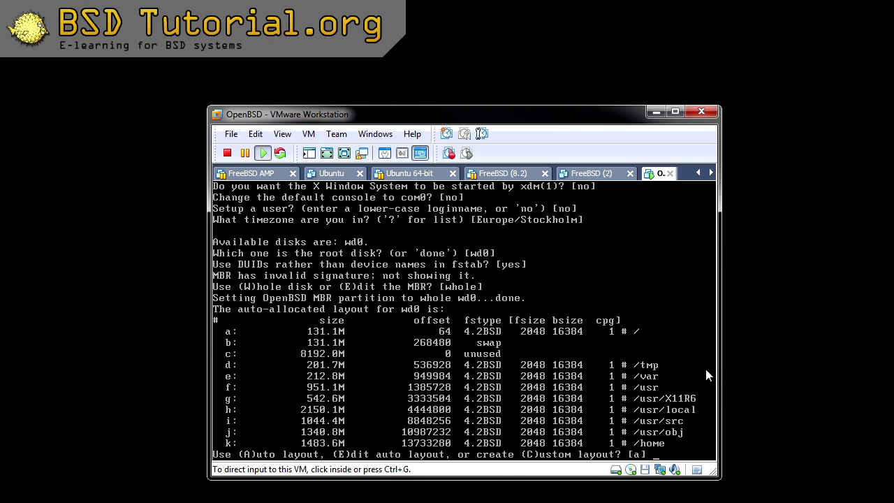
pyautogui.click(451, 376)
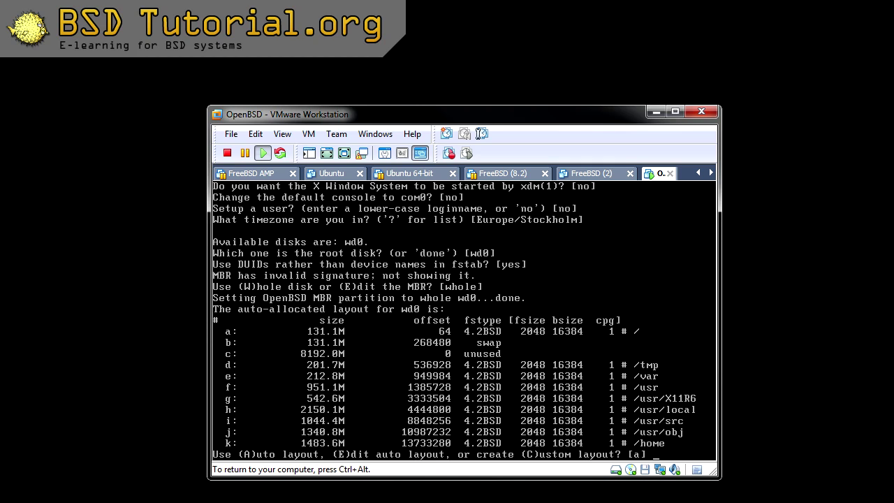
# Step: Accept the auto partition layout and install from CD cd0 with sets path 5.1/i386
pyautogui.press('Return')
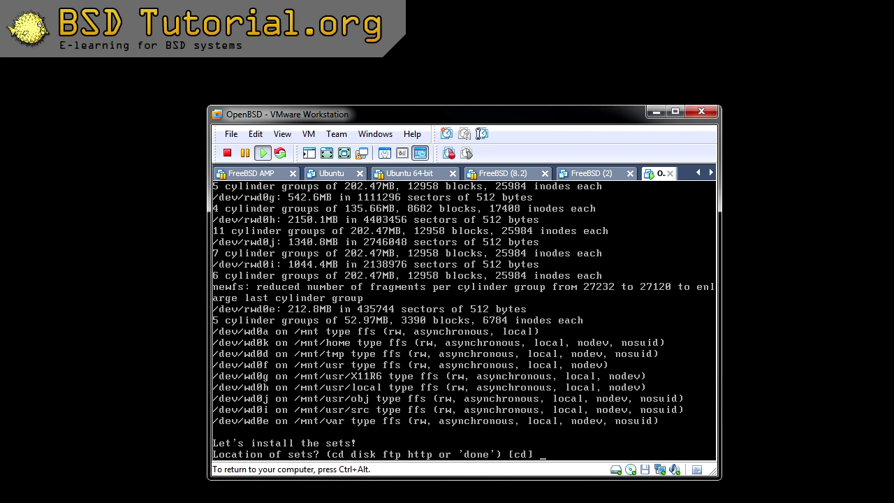
pyautogui.press('Return')
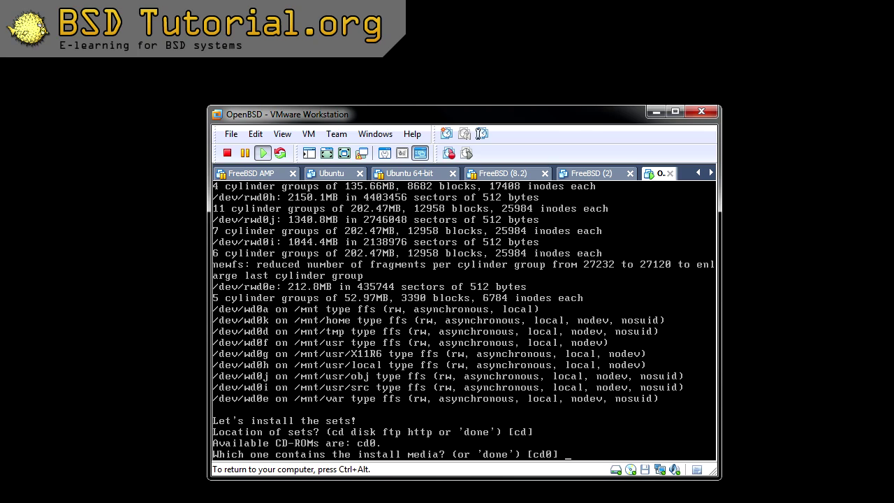
pyautogui.hotkey('ctrl', 'alt')
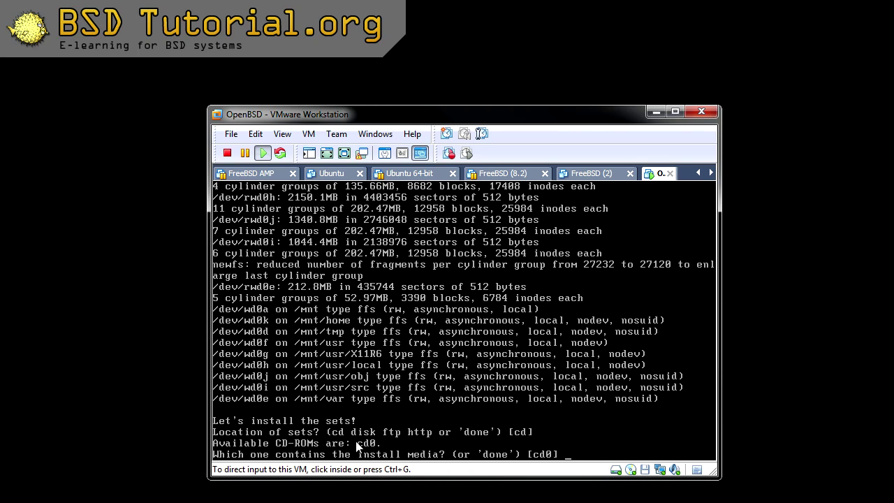
pyautogui.click(368, 443)
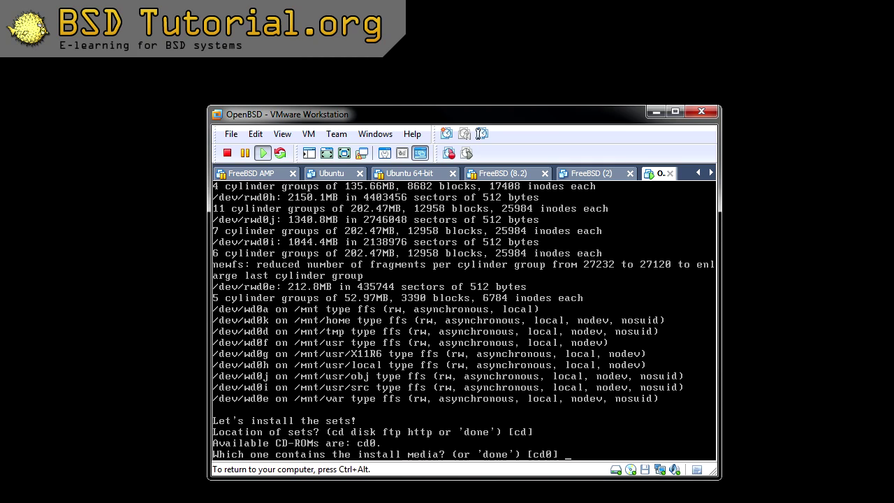
pyautogui.press('Return')
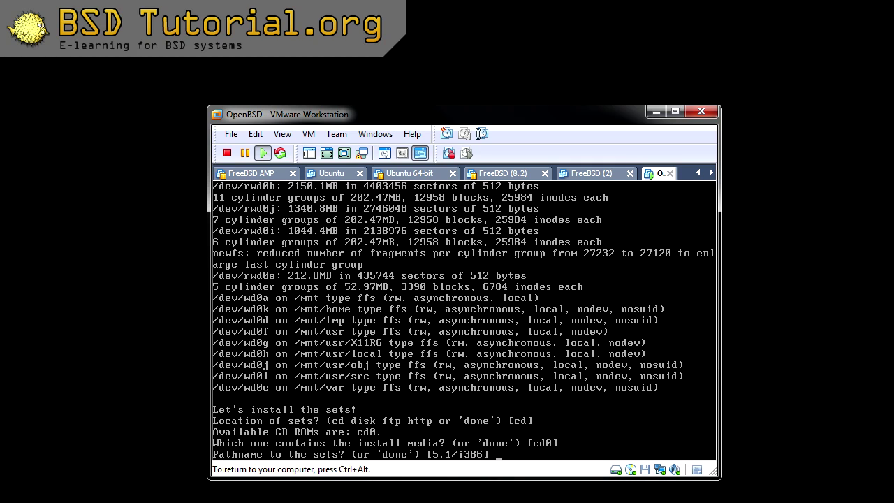
pyautogui.press('Return')
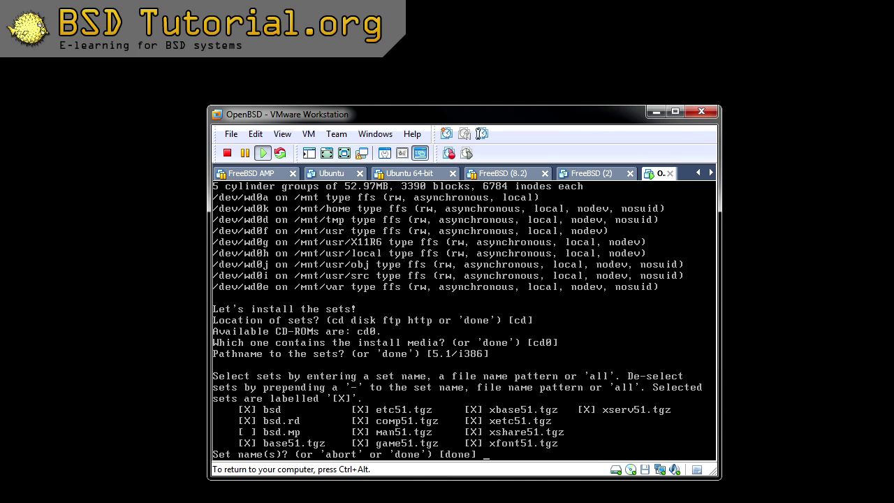
# Step: Install the default set selection, finish set locations, and accept the corrected system time
pyautogui.press('Return')
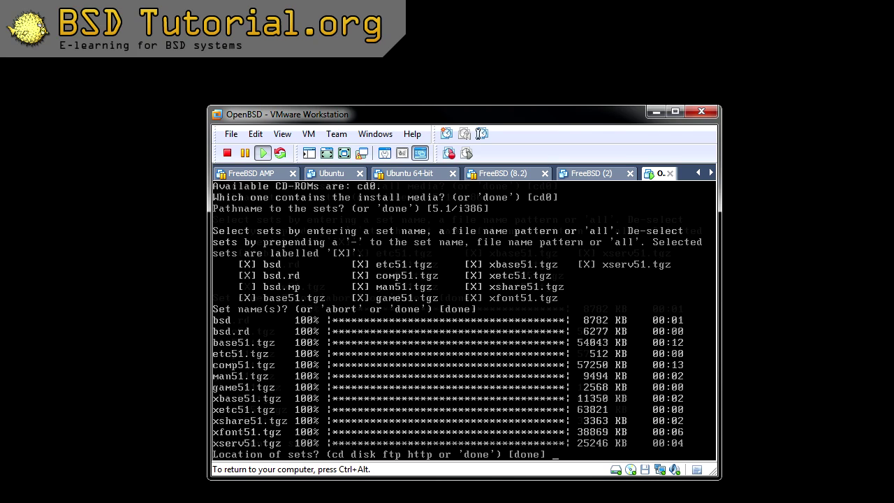
pyautogui.press('Return')
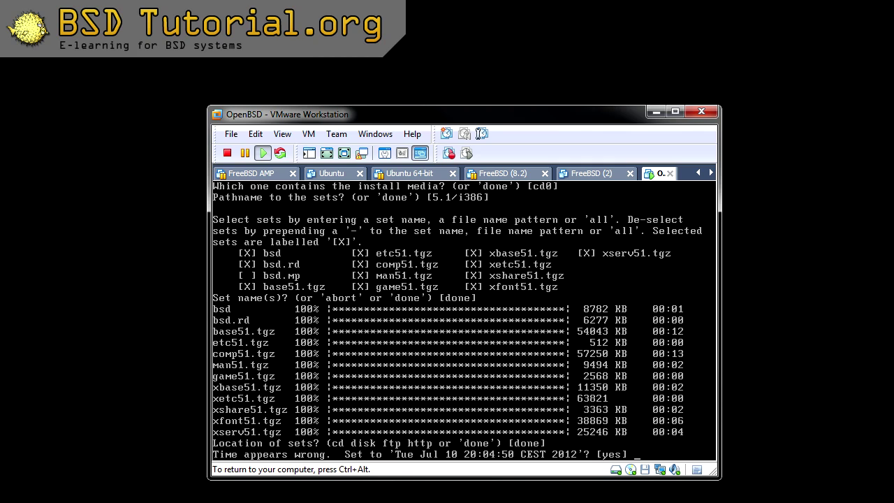
pyautogui.press('Return')
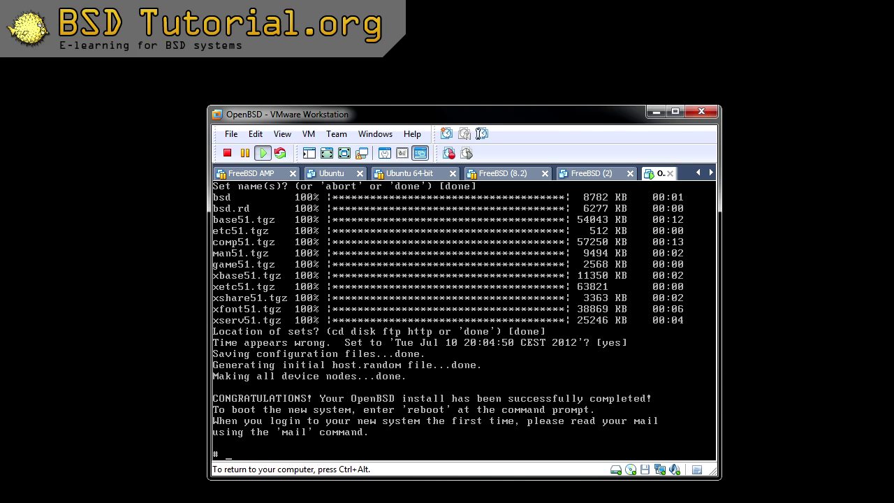
# Step: Run reboot at the root prompt to restart into the installed OpenBSD
pyautogui.hotkey('ctrl', 'alt')
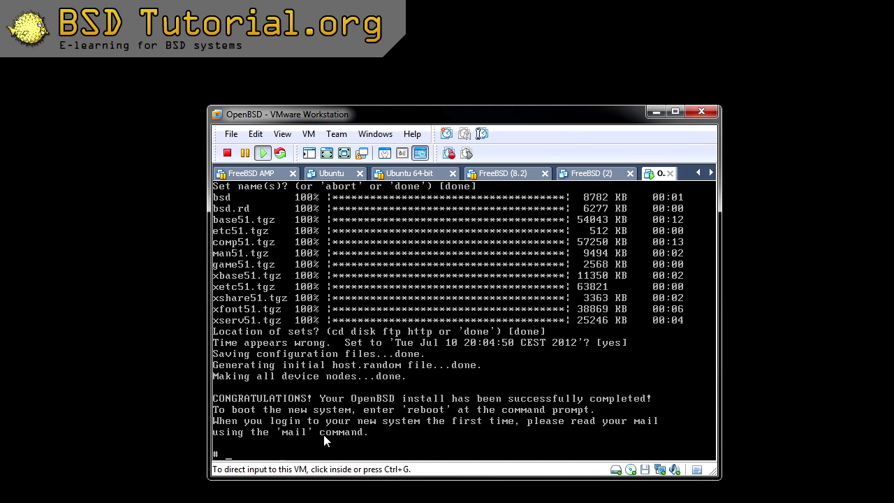
pyautogui.click(450, 358)
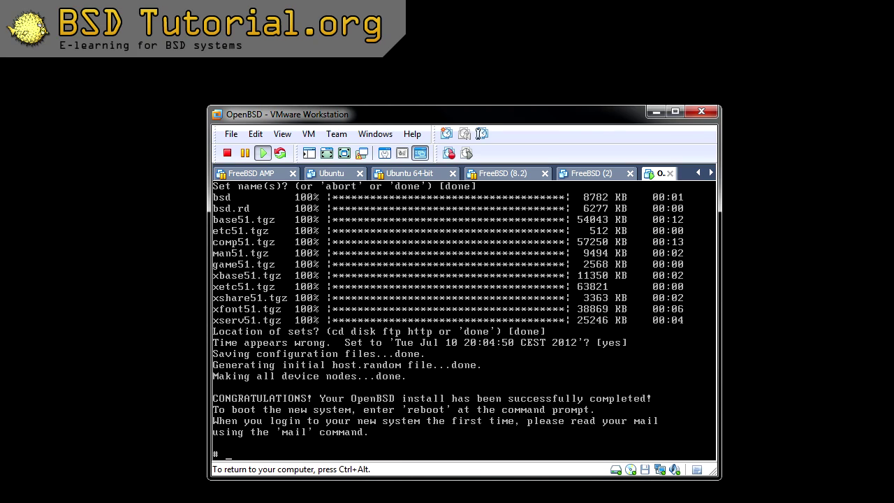
pyautogui.write('reboot')
pyautogui.press('Return')
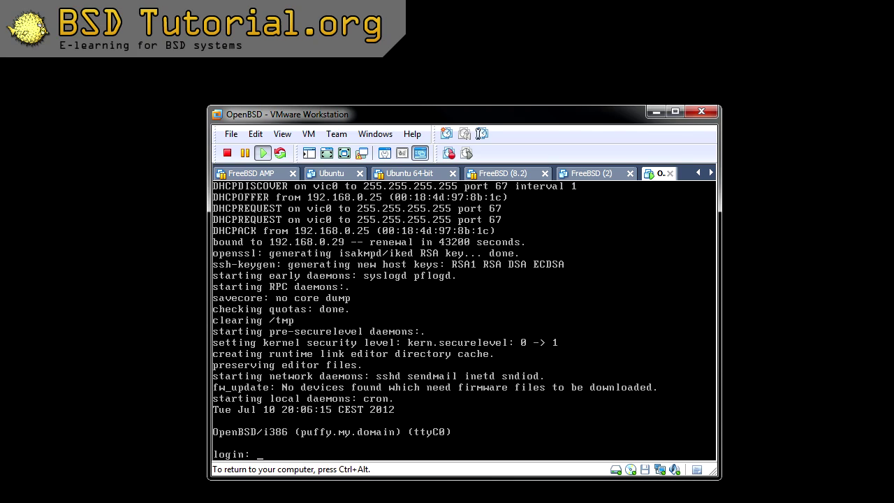
# Step: Log in as root with the root password
pyautogui.write('root')
pyautogui.press('Return')
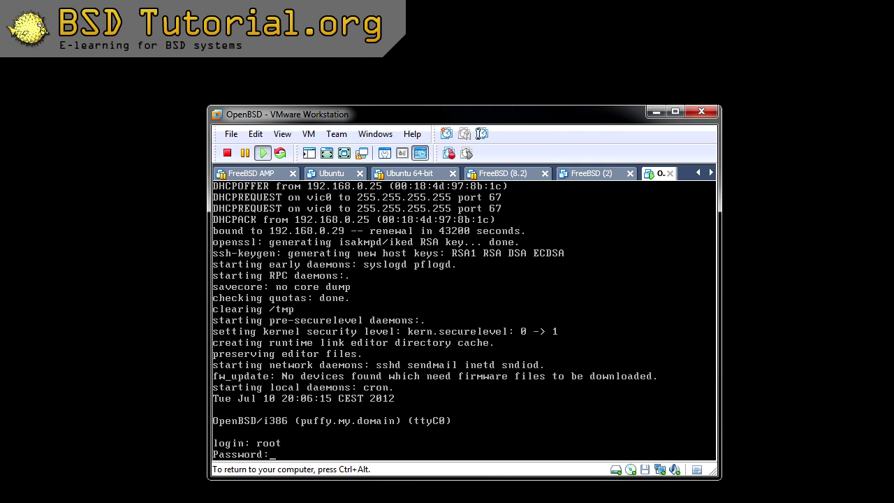
pyautogui.press('Return')
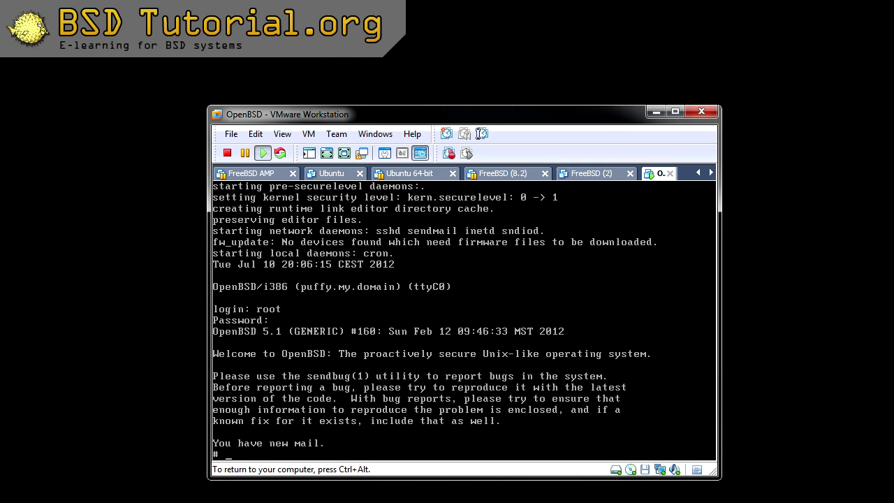
# Step: Read the first message in mail, then quit the reader with x
pyautogui.write('mail')
pyautogui.press('Return')
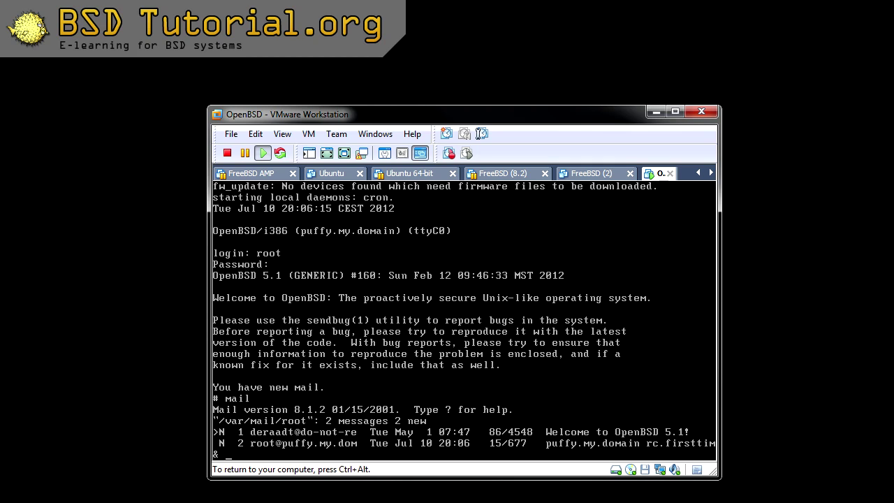
pyautogui.write('1')
pyautogui.press('Return')
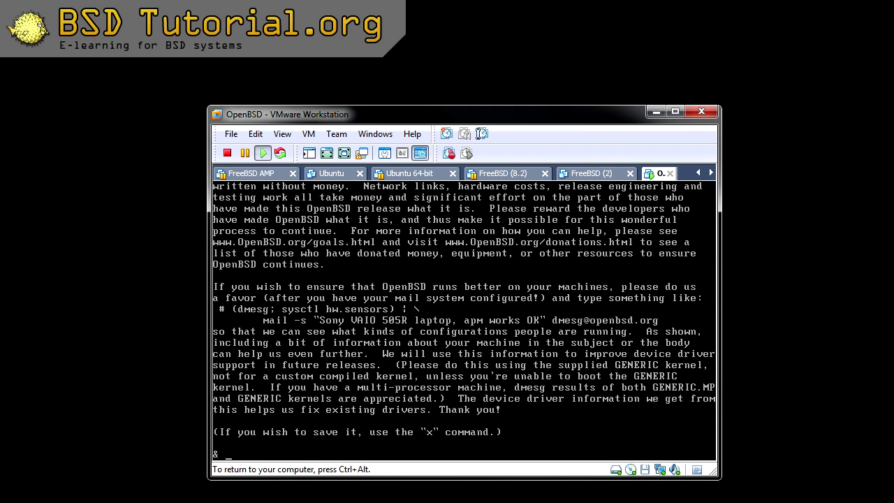
pyautogui.hotkey('ctrl', 'alt')
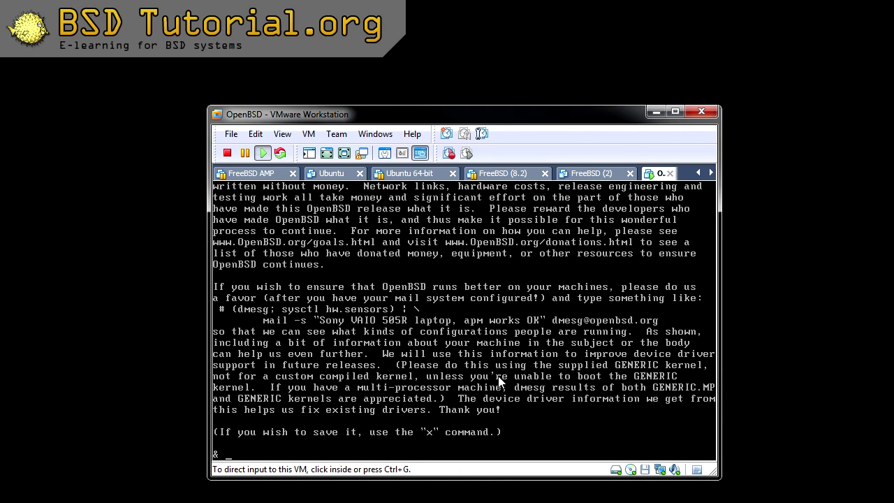
pyautogui.click(538, 343)
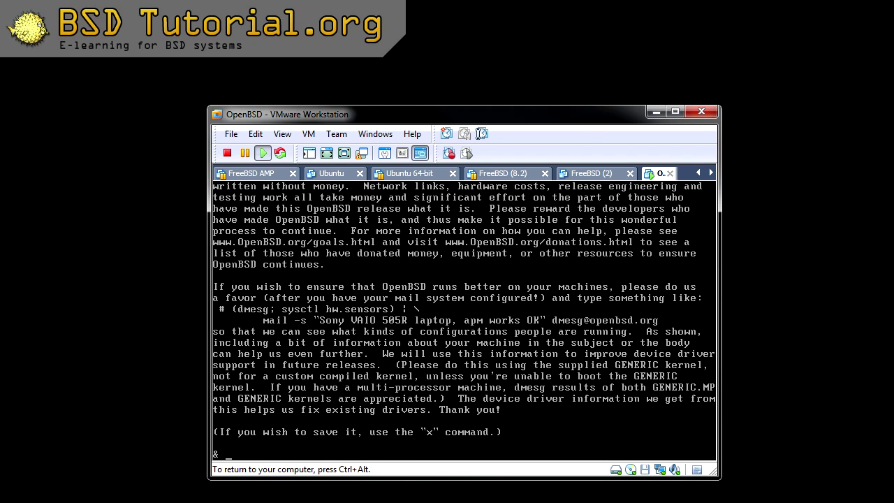
pyautogui.write('x')
pyautogui.press('Return')
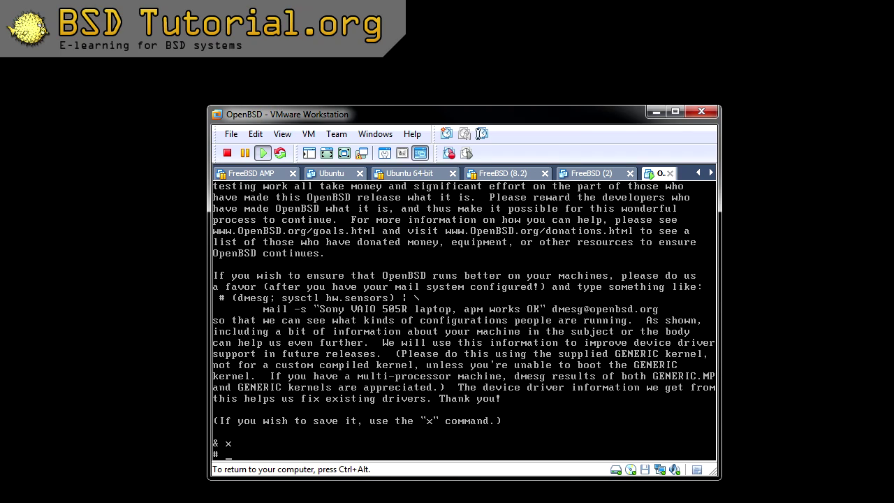
# Step: Run uname -a to show OpenBSD 5.1 GENERIC#160 i386 details
pyautogui.write('uname -a')
pyautogui.press('Return')
pyautogui.hotkey('ctrl', 'alt')
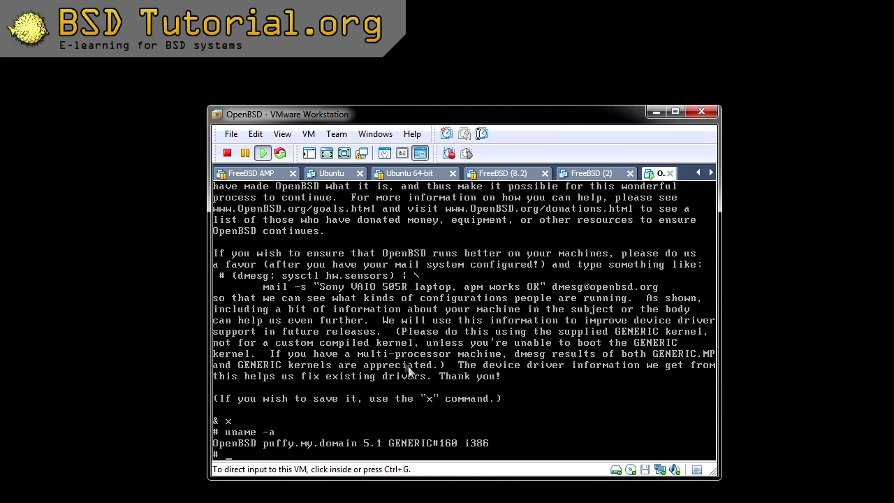
pyautogui.click(469, 365)
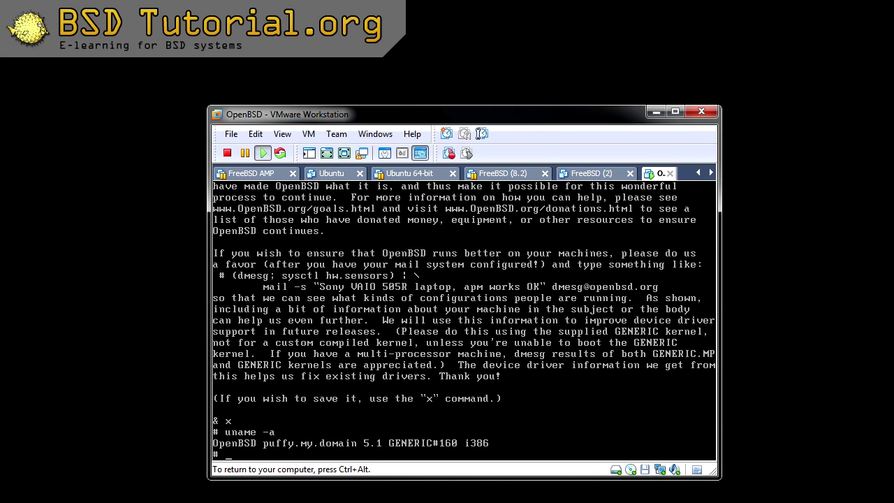